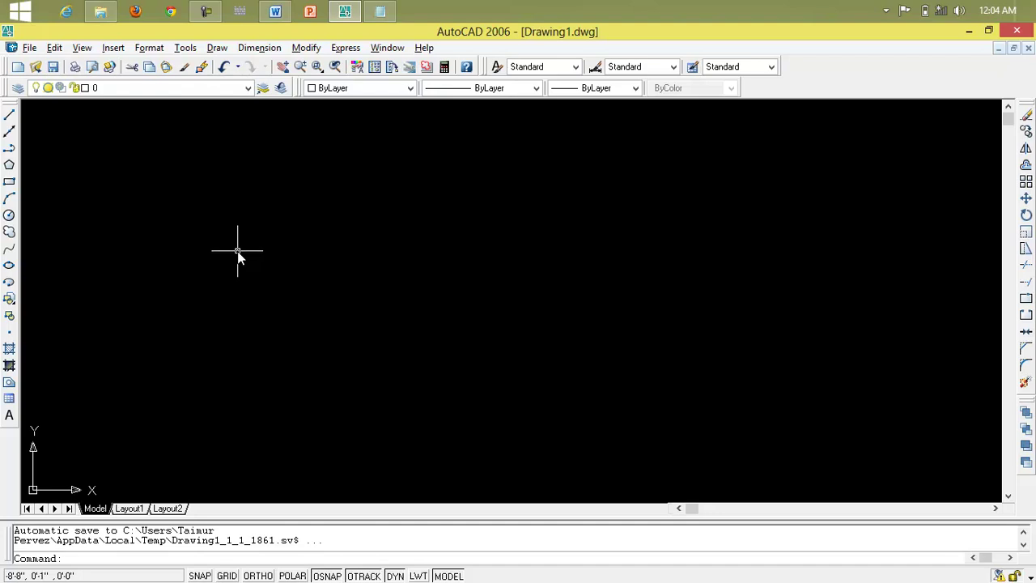
Step: Draw a 10' horizontal line across the upper part of the drawing area with Ortho turned on
{"action": "left_click", "coordinate": [10, 118]}
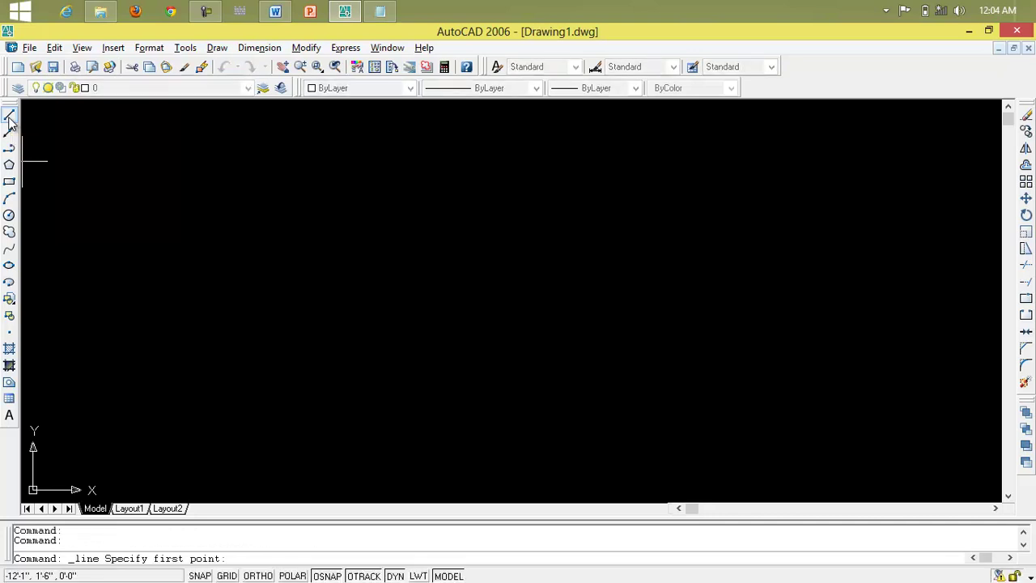
{"action": "left_click", "coordinate": [137, 217]}
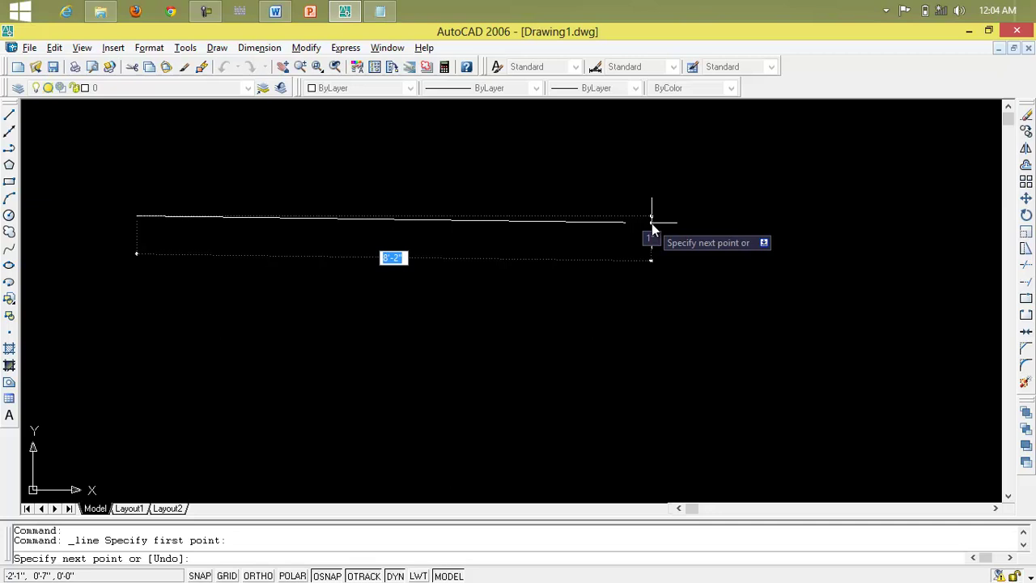
{"action": "key", "text": "F8"}
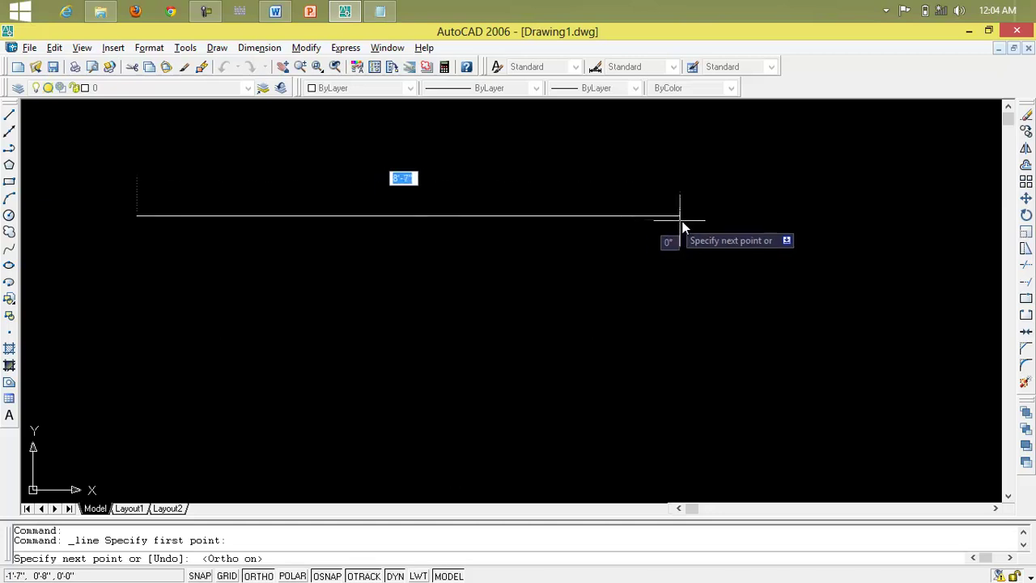
{"action": "type", "text": "10'"}
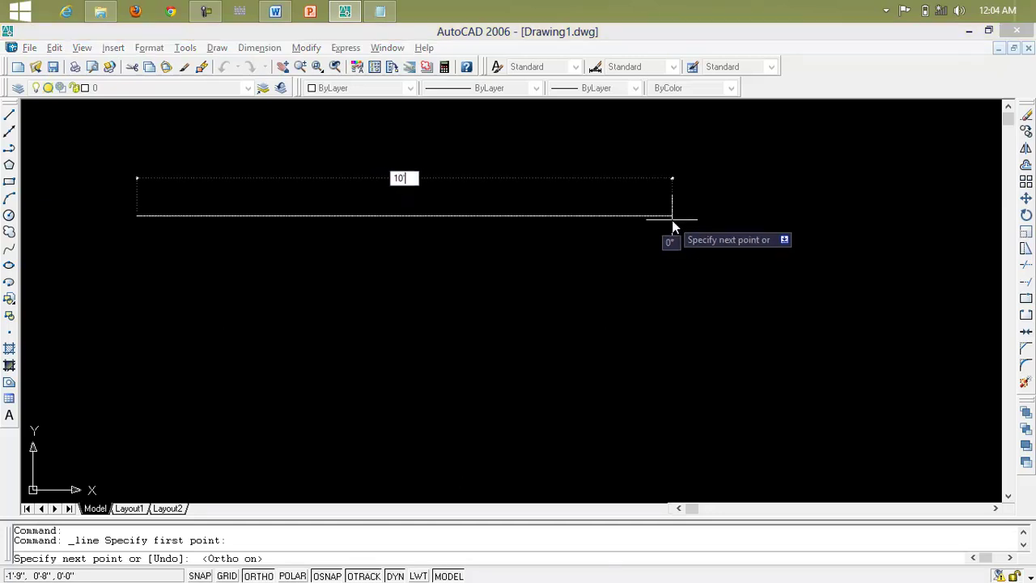
{"action": "key", "text": "Return"}
{"action": "key", "text": "Escape"}
{"action": "left_click", "coordinate": [665, 214]}
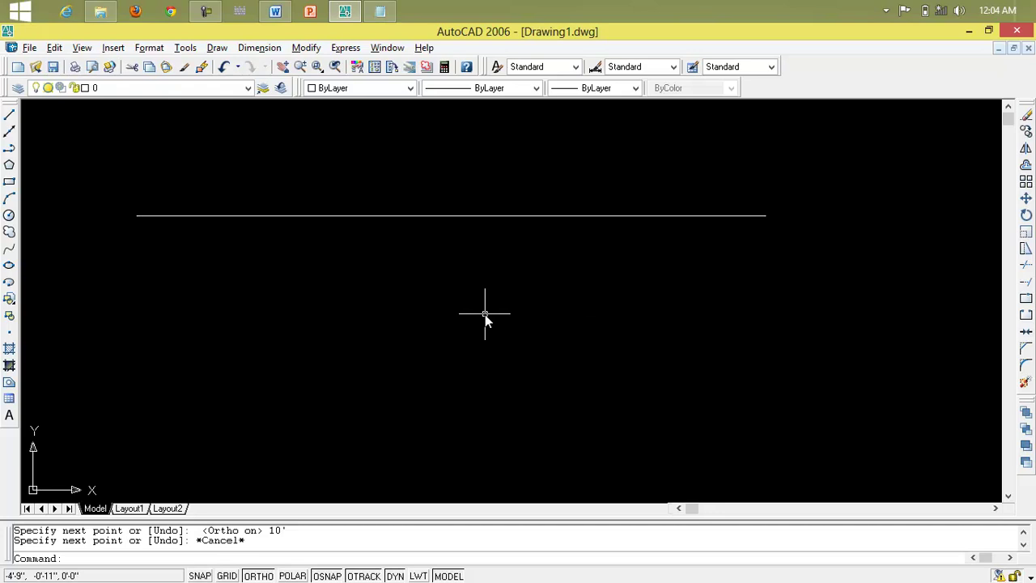
Step: Draw a second 10' horizontal line below the first one, starting near its left end
{"action": "type", "text": "l"}
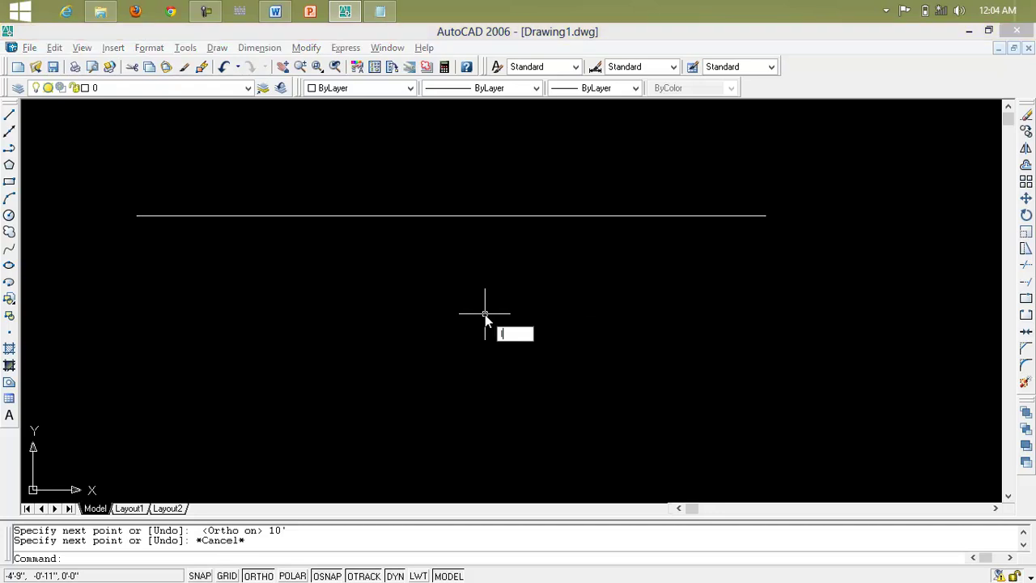
{"action": "key", "text": "Return"}
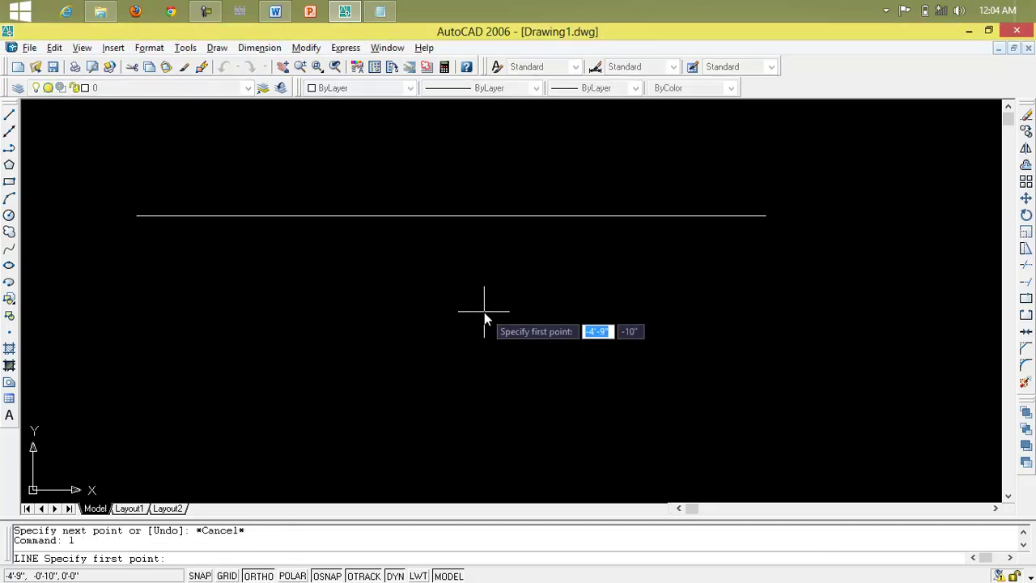
{"action": "left_click", "coordinate": [142, 293]}
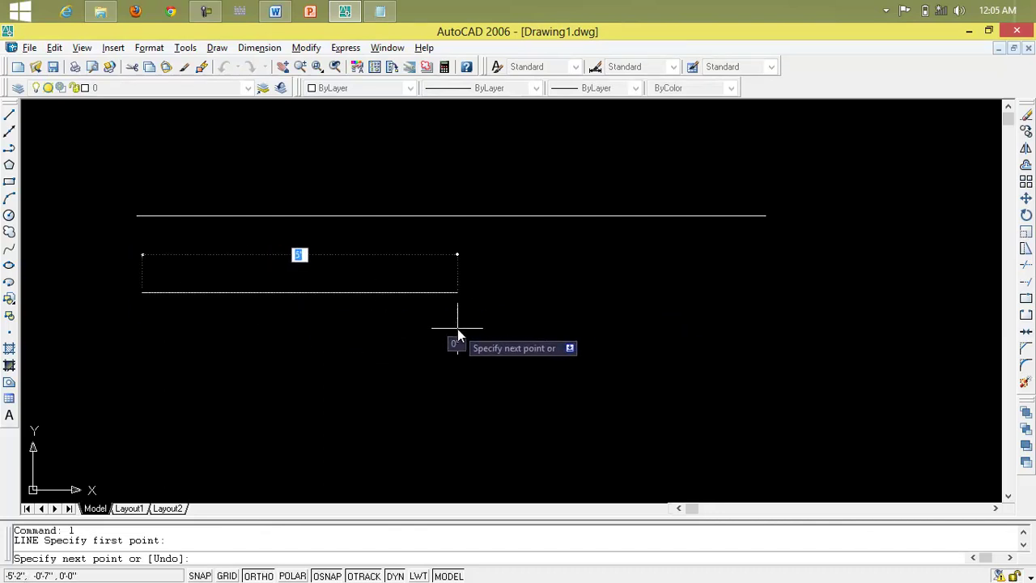
{"action": "type", "text": "10'"}
{"action": "key", "text": "Return"}
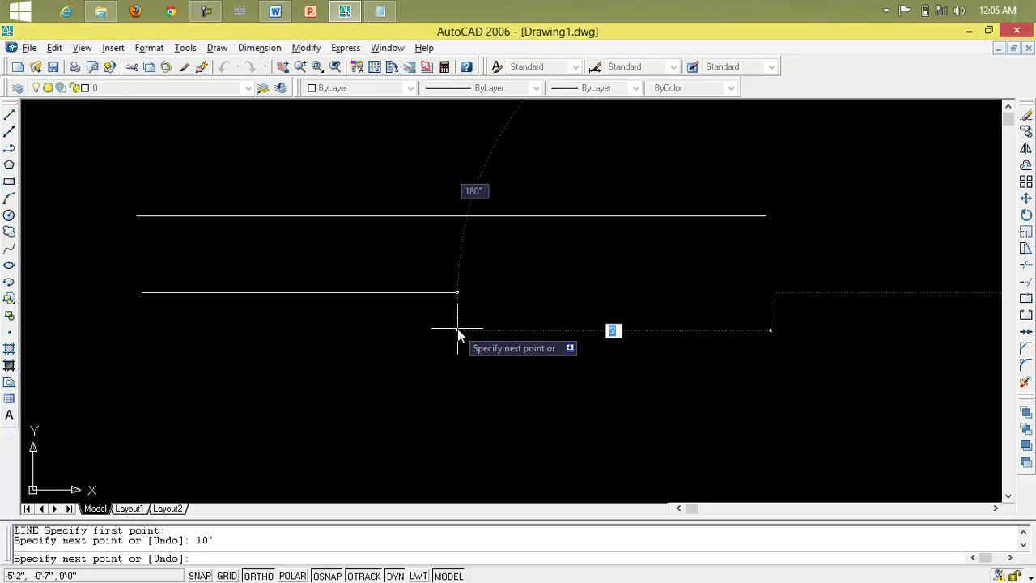
{"action": "key", "text": "Escape"}
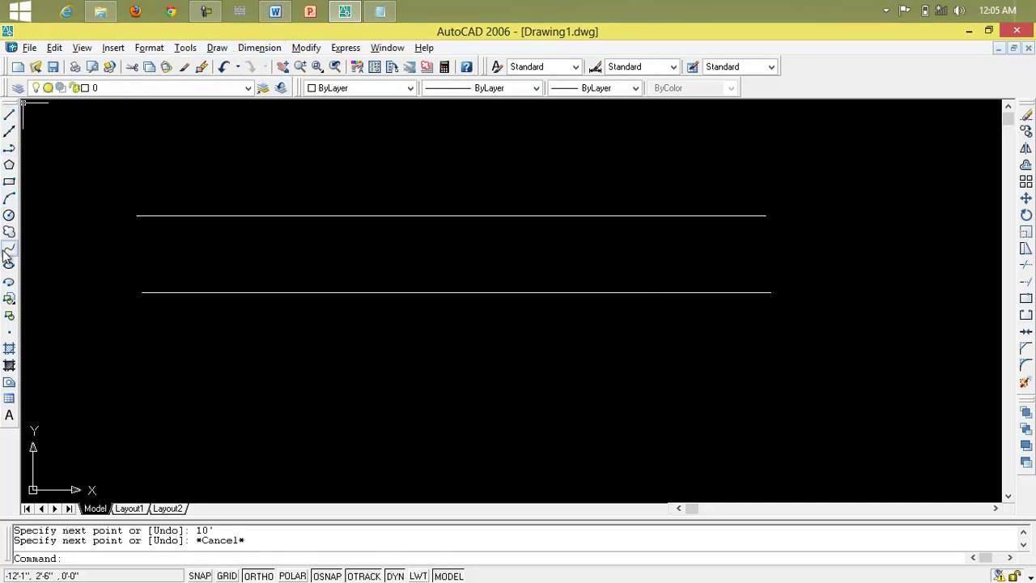
Step: Draw a third 10' horizontal line below the other two lines
{"action": "left_click", "coordinate": [221, 49]}
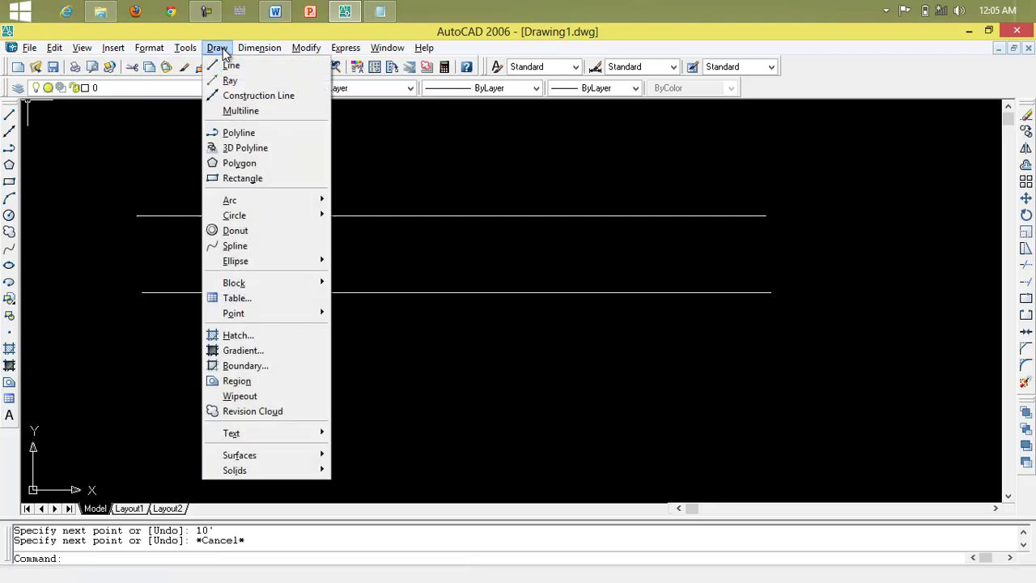
{"action": "left_click", "coordinate": [230, 70]}
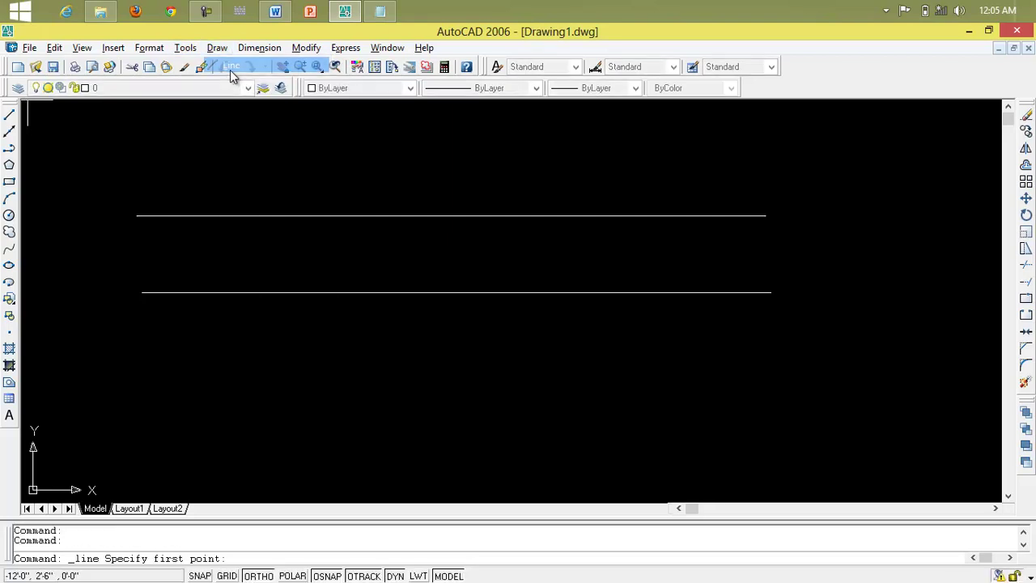
{"action": "left_click", "coordinate": [153, 363]}
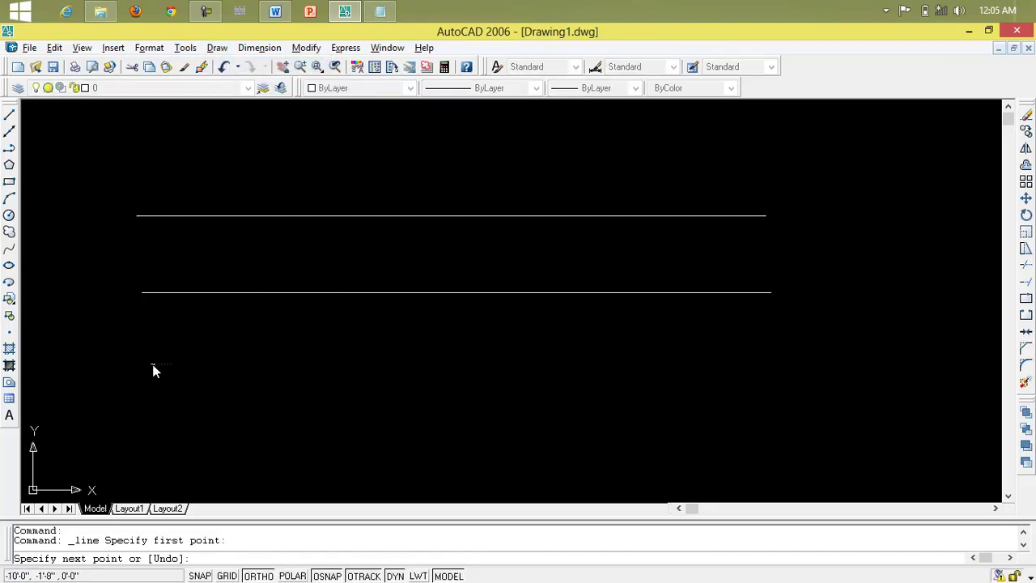
{"action": "type", "text": "10'"}
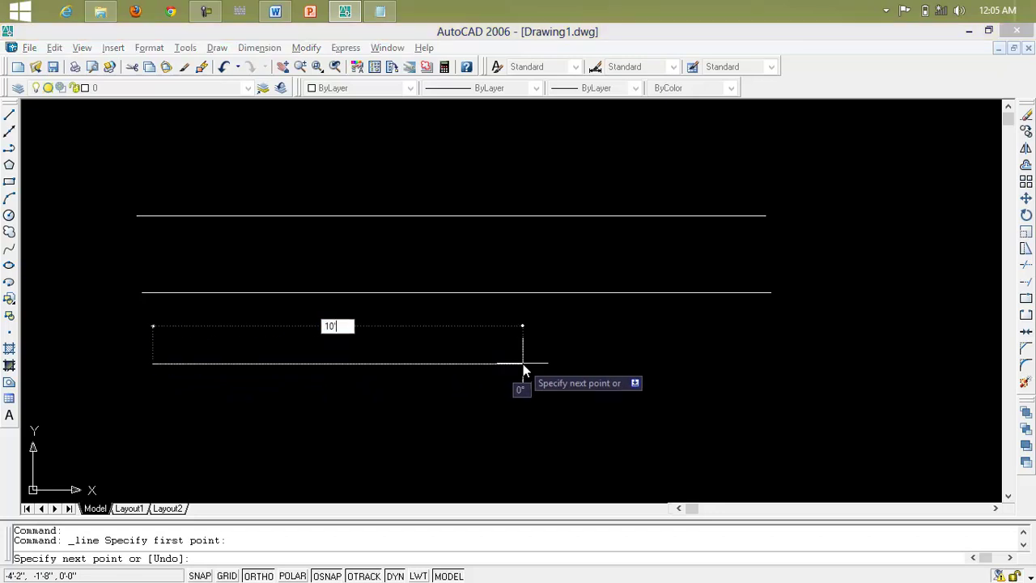
{"action": "key", "text": "Return"}
{"action": "key", "text": "Escape"}
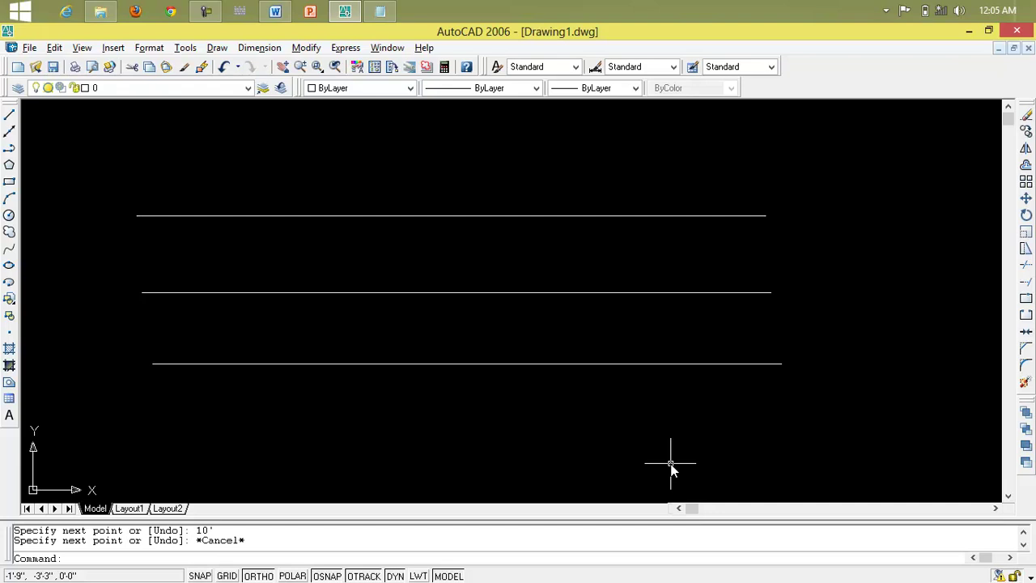
Step: Erase all three horizontal lines from the drawing
{"action": "left_click", "coordinate": [784, 173]}
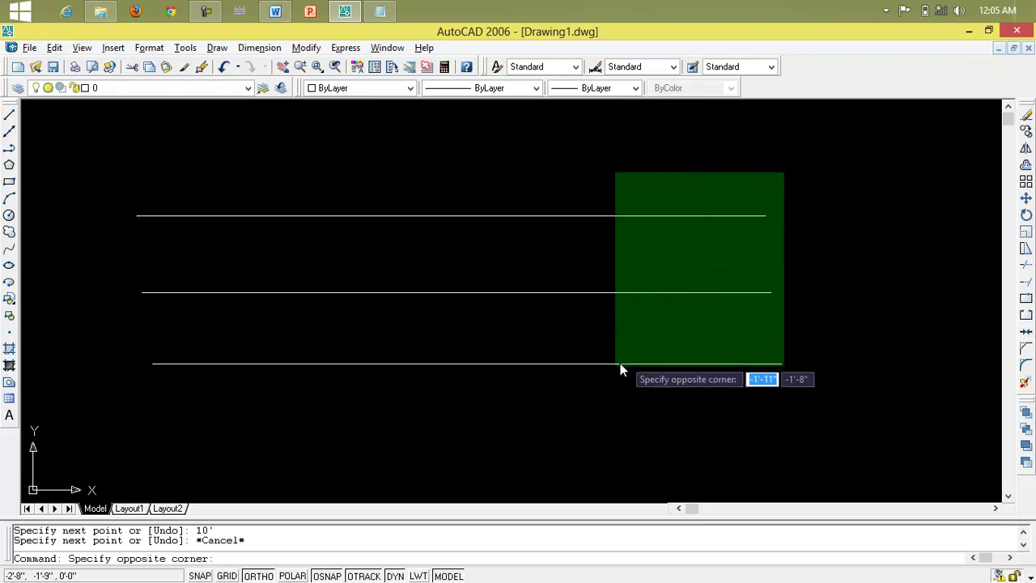
{"action": "left_click", "coordinate": [99, 426]}
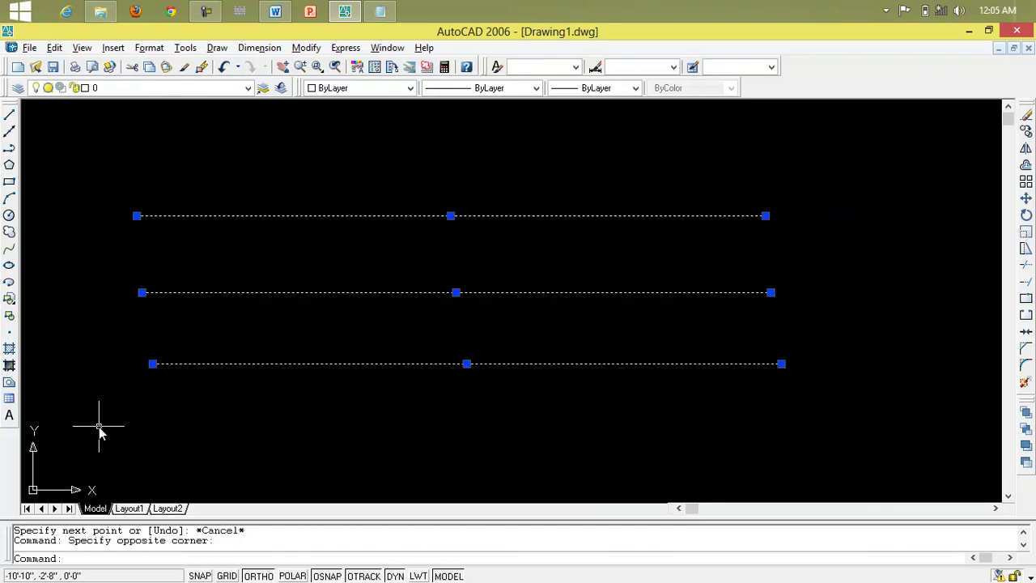
{"action": "key", "text": "Delete"}
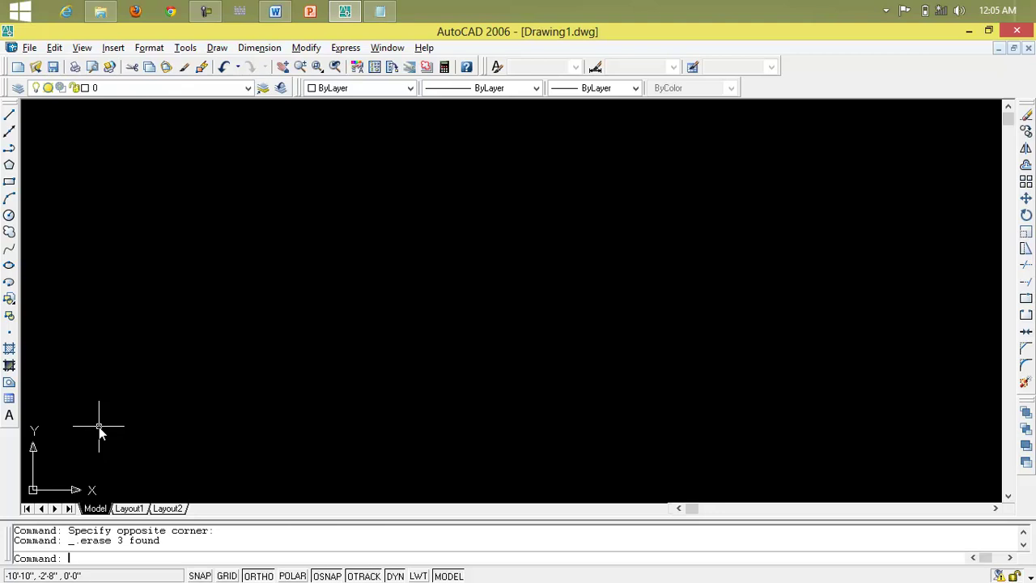
Step: Draw a freehand line rising diagonally to the right at about 45° with Ortho turned off
{"action": "left_click", "coordinate": [9, 116]}
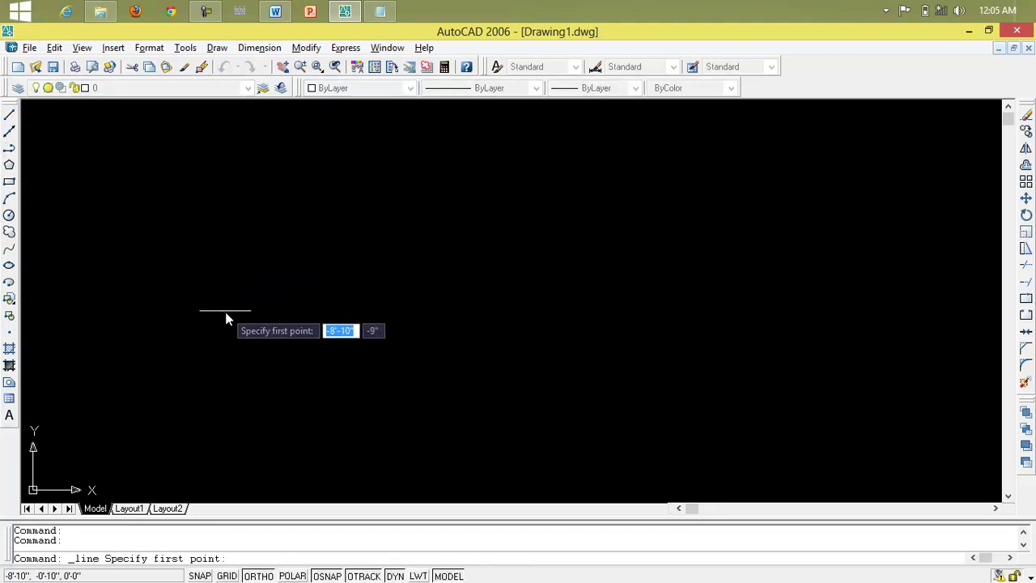
{"action": "left_click", "coordinate": [201, 353]}
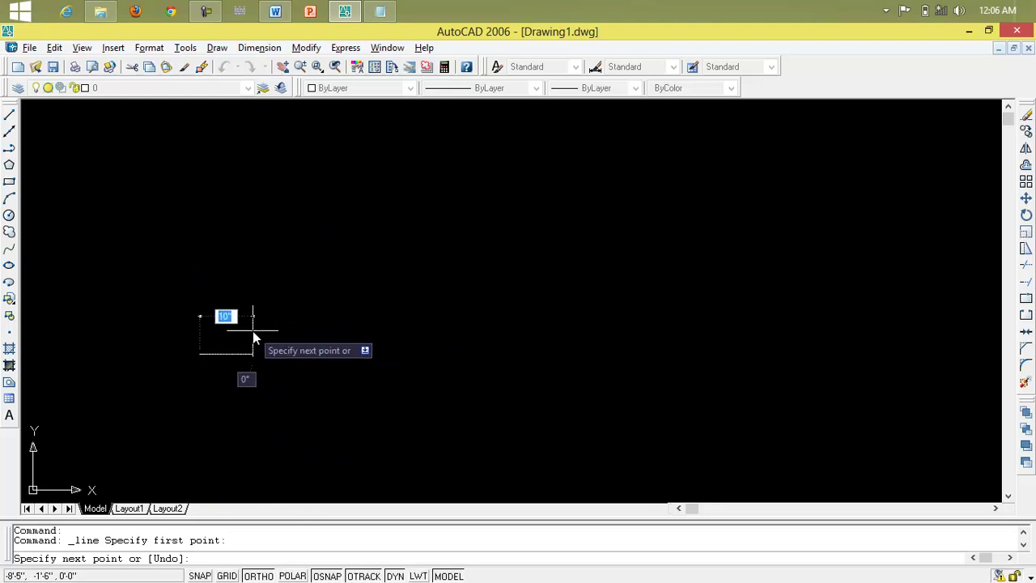
{"action": "key", "text": "F8"}
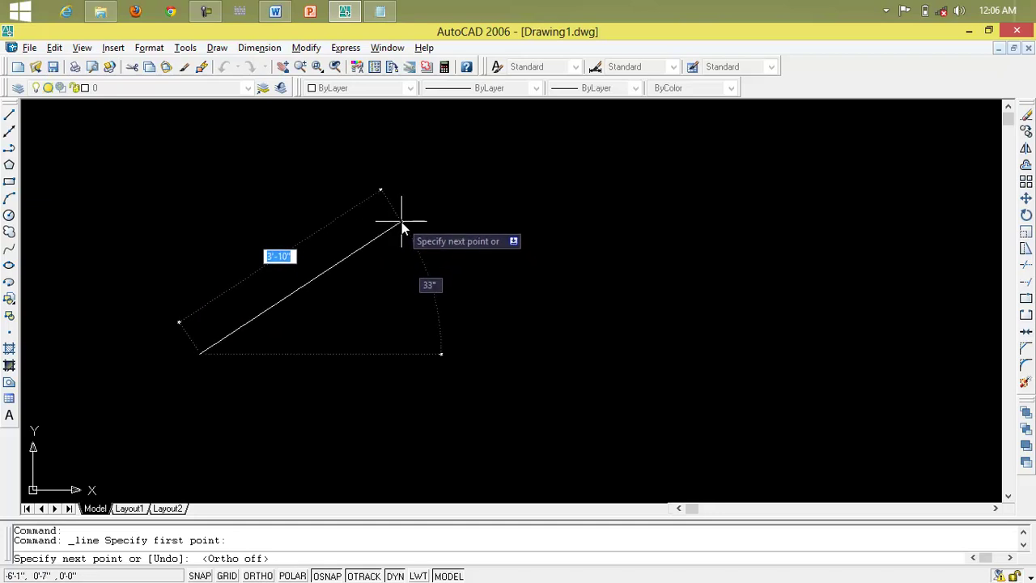
{"action": "left_click", "coordinate": [366, 186]}
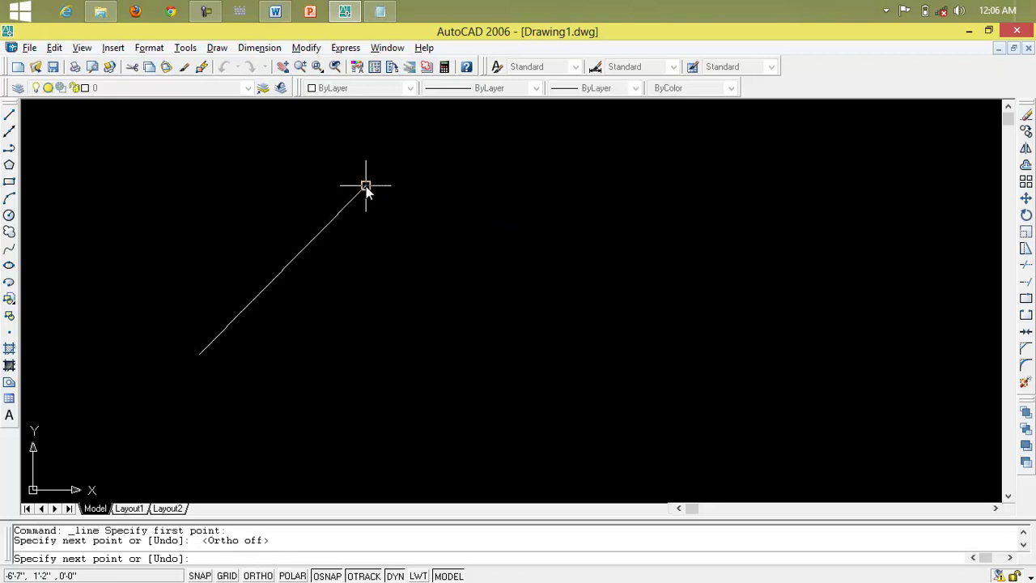
{"action": "key", "text": "Return"}
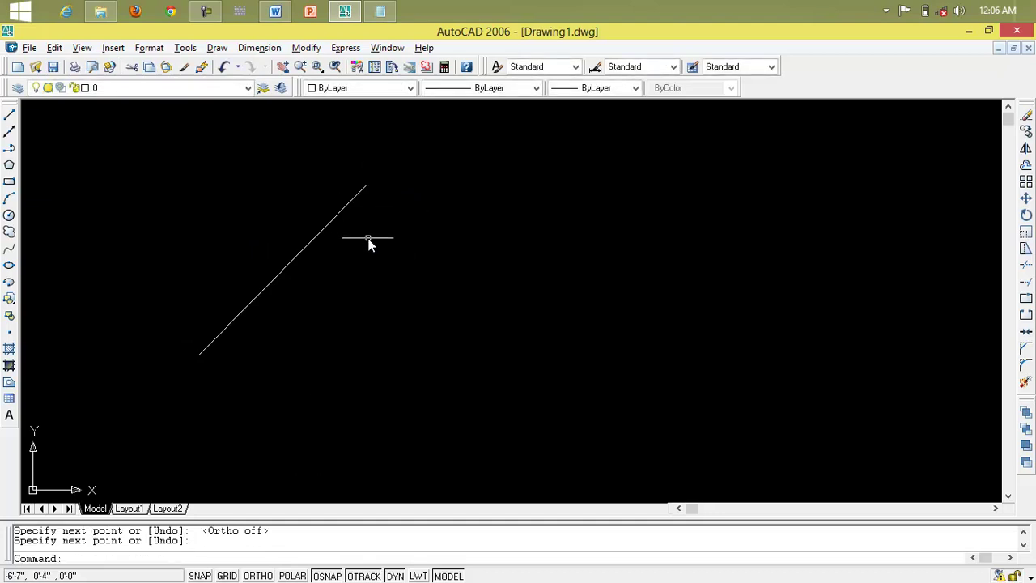
{"action": "left_click", "coordinate": [321, 233]}
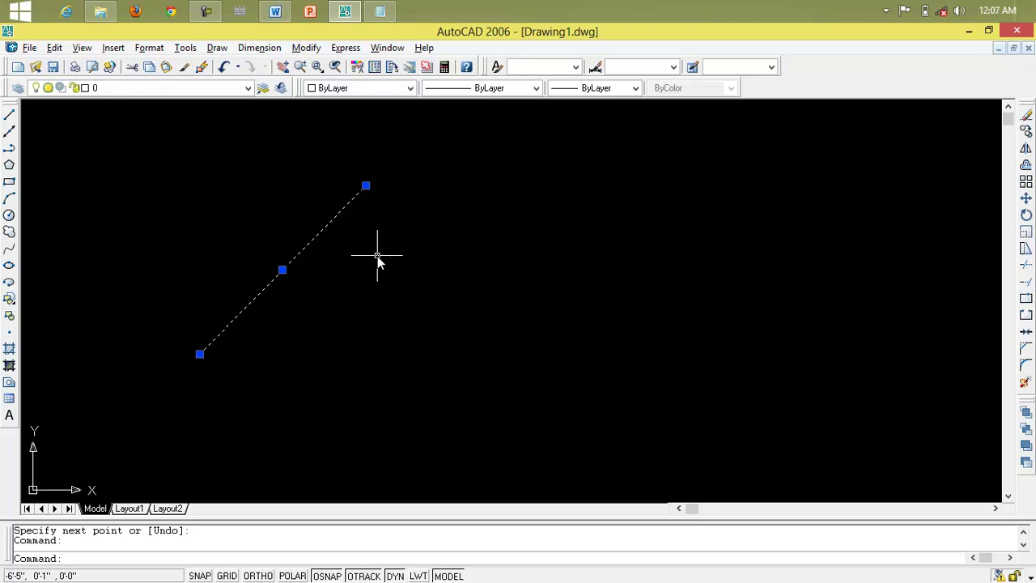
{"action": "key", "text": "Escape"}
{"action": "key", "text": "Escape"}
Step: Draw a freely placed horizontal line below and to the right of the diagonal line
{"action": "type", "text": "l"}
{"action": "key", "text": "Return"}
{"action": "left_click", "coordinate": [351, 389]}
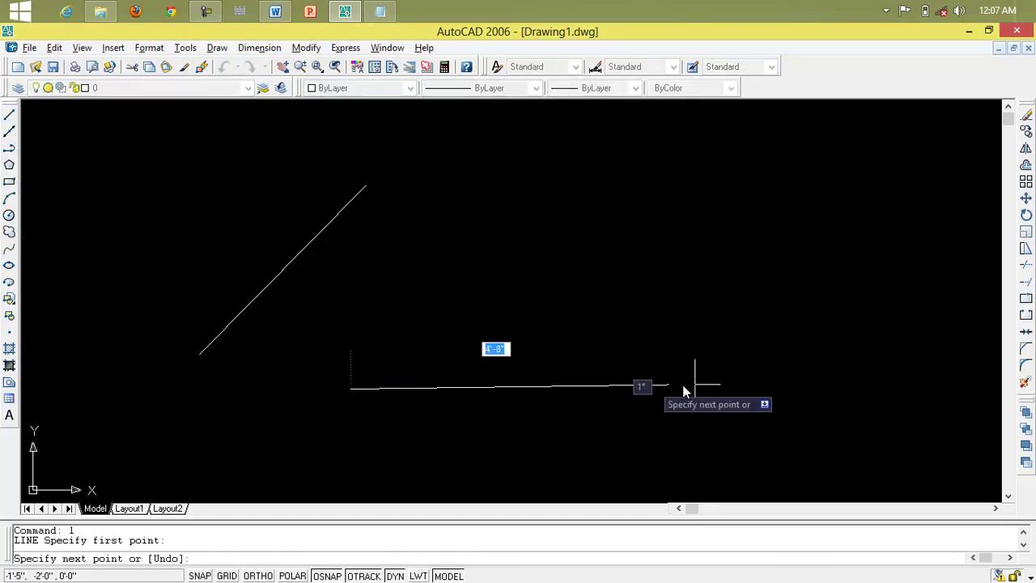
{"action": "left_click", "coordinate": [770, 389]}
{"action": "key", "text": "Return"}
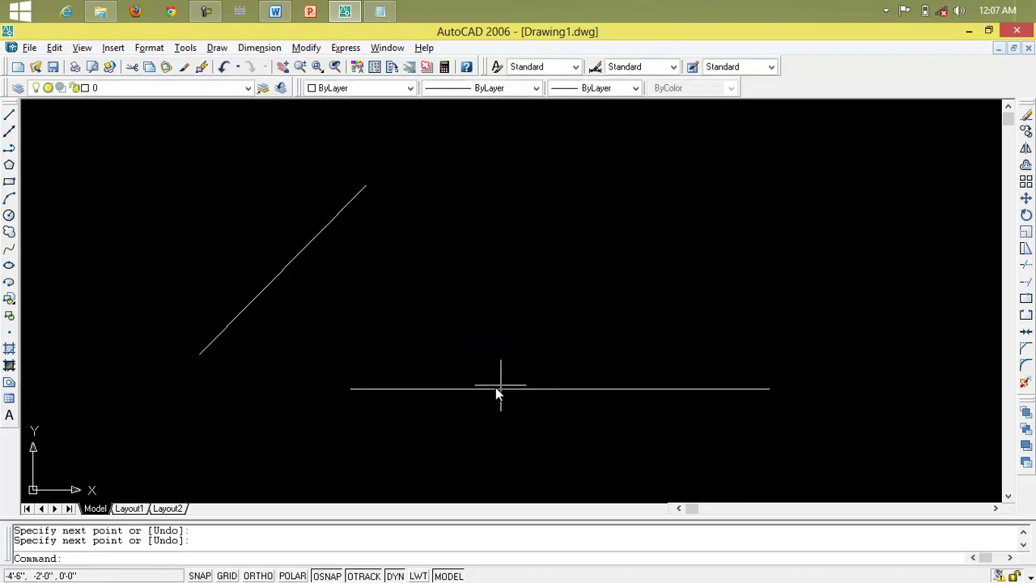
{"action": "key", "text": "Return"}
{"action": "left_click", "coordinate": [352, 388]}
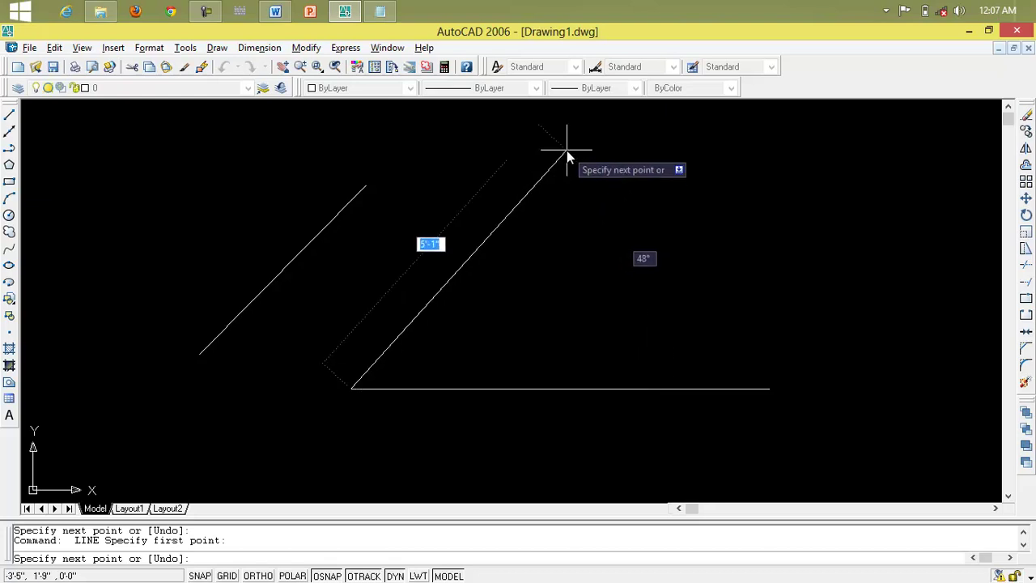
{"action": "type", "text": "5"}
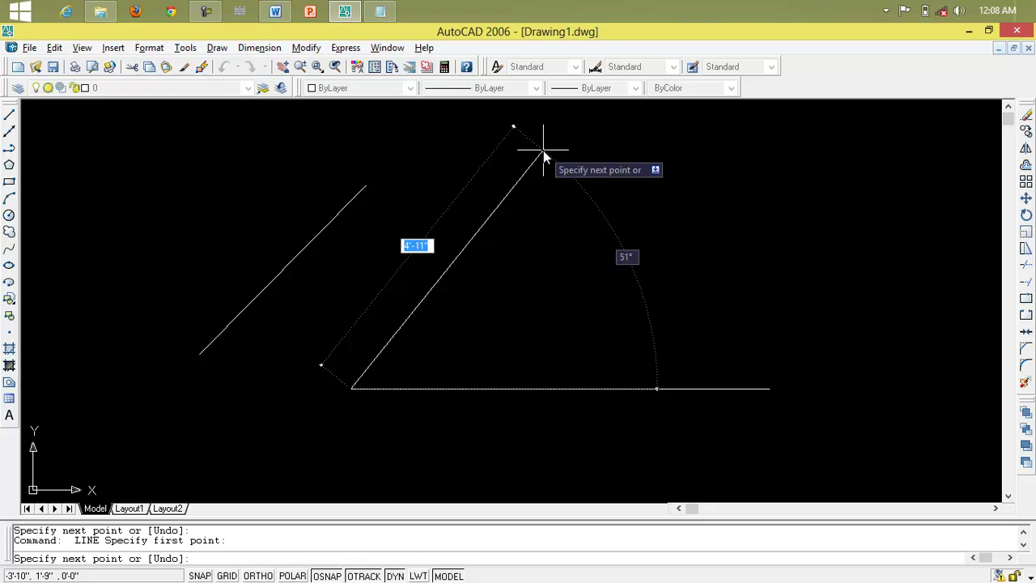
{"action": "key", "text": "Escape"}
{"action": "key", "text": "Escape"}
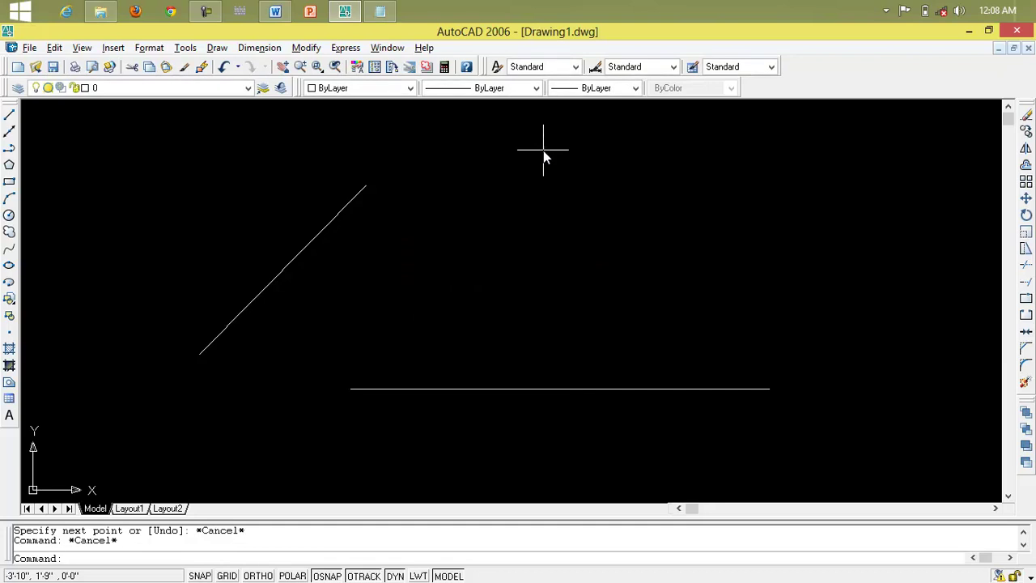
Step: Switch to Notepad and write the angled-line input format as "@ line length > ang"
{"action": "key", "text": "alt+Tab"}
{"action": "key", "text": "alt+Tab"}
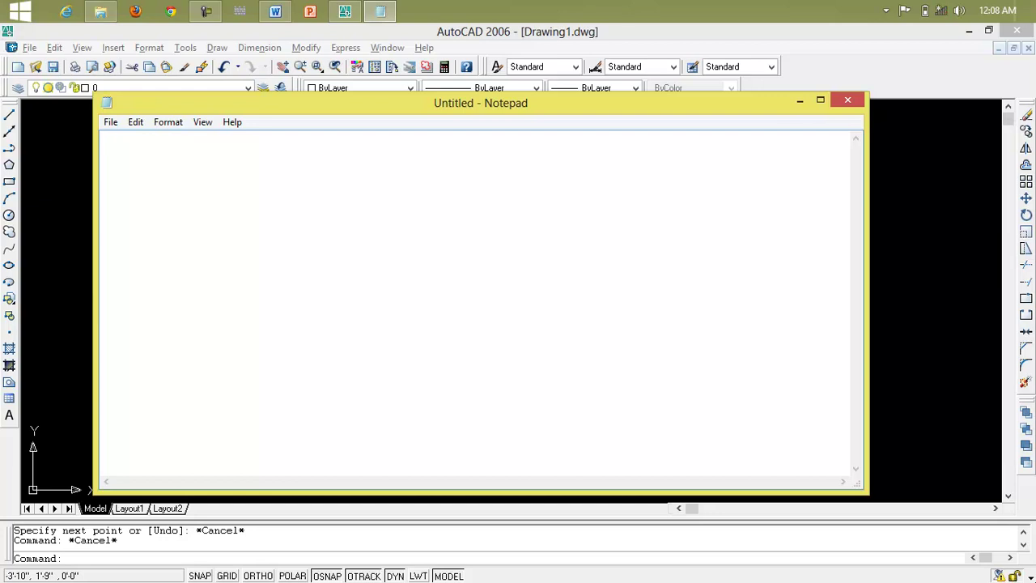
{"action": "type", "text": "@"}
{"action": "key", "text": "alt+Tab"}
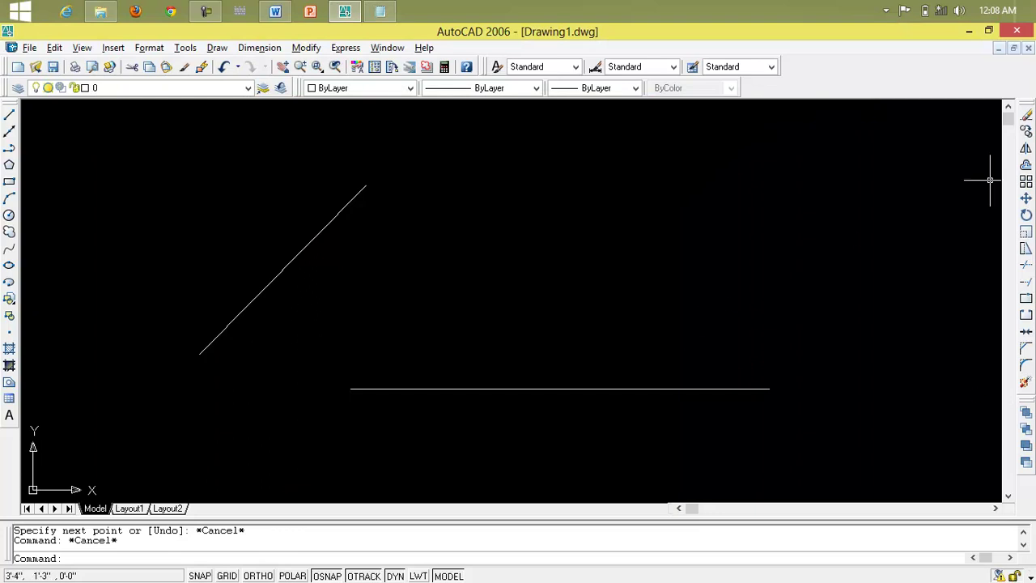
{"action": "left_click", "coordinate": [379, 11]}
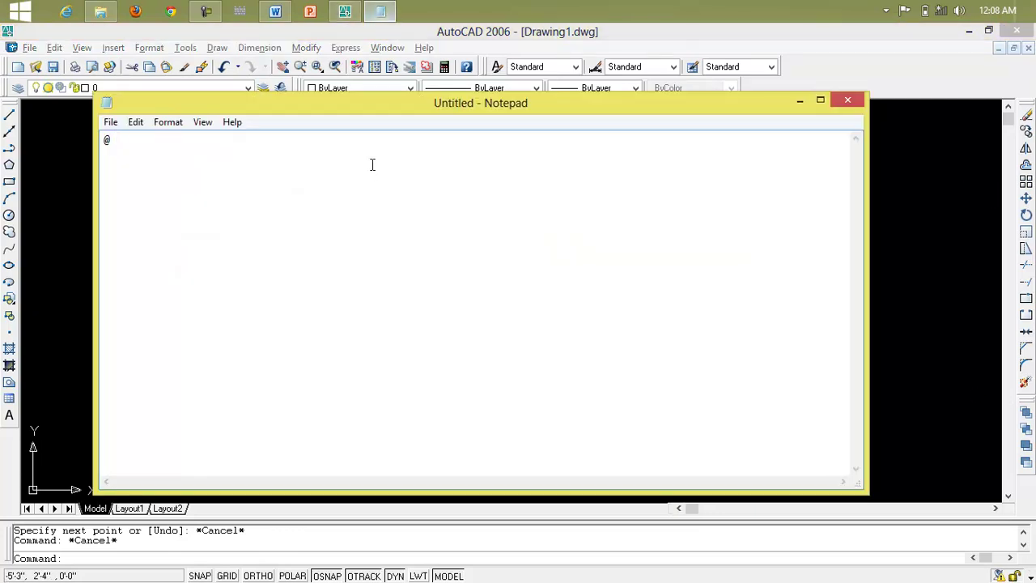
{"action": "type", "text": "line lenth"}
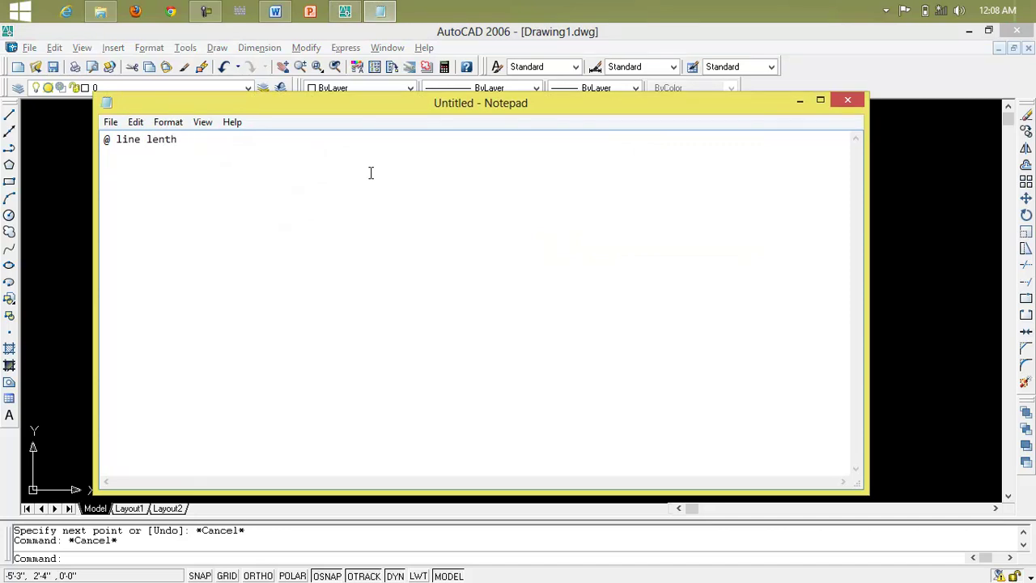
{"action": "key", "text": "BackSpace"}
{"action": "key", "text": "BackSpace"}
{"action": "key", "text": "BackSpace"}
{"action": "type", "text": "g"}
{"action": "type", "text": "th"}
{"action": "type", "text": ">"}
{"action": "type", "text": " ang"}
Step: Start an example line with "@ 10'" and correct the symbol before "ang" in the format line to "<"
{"action": "key", "text": "Return"}
{"action": "type", "text": "@ 10'"}
{"action": "left_click", "coordinate": [196, 139]}
{"action": "key", "text": "BackSpace"}
{"action": "key", "text": "BackSpace"}
{"action": "type", "text": "<"}
Step: Complete the example as "@ 10' < 45" and switch back to the AutoCAD drawing
{"action": "left_click", "coordinate": [188, 162]}
{"action": "type", "text": "< 45"}
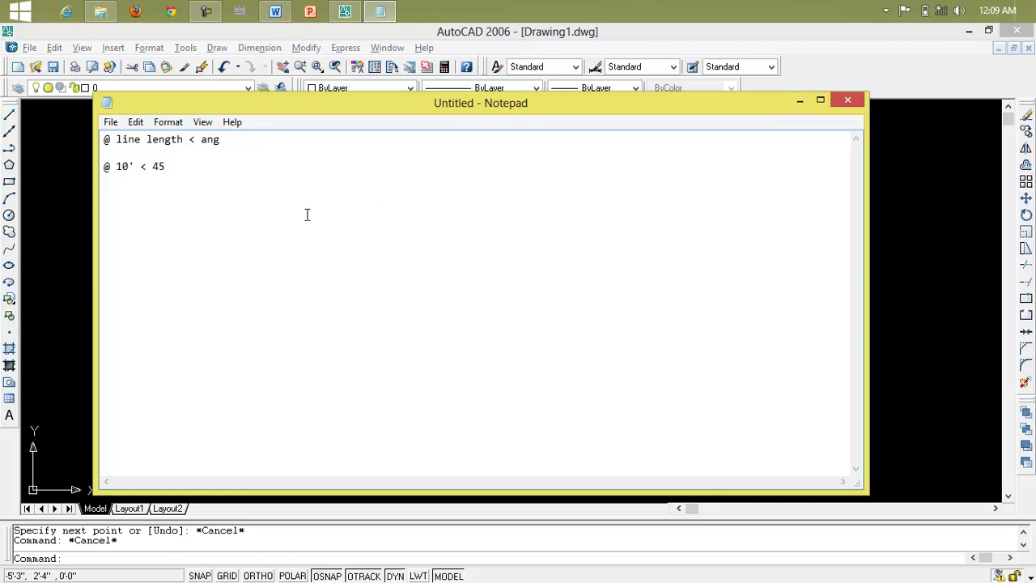
{"action": "left_click", "coordinate": [911, 183]}
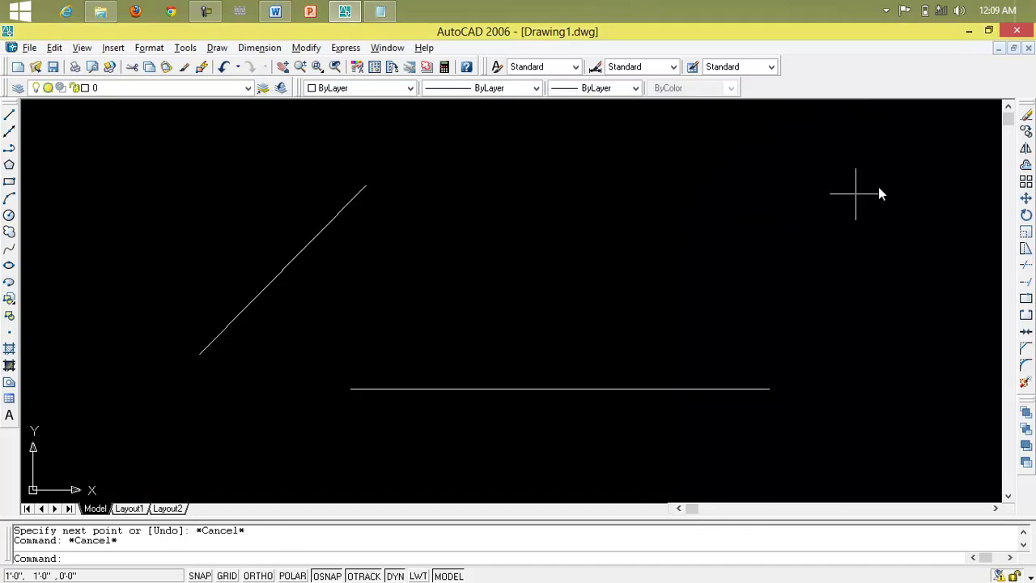
Step: Erase the diagonal line and the horizontal line together from the drawing
{"action": "left_click", "coordinate": [664, 433]}
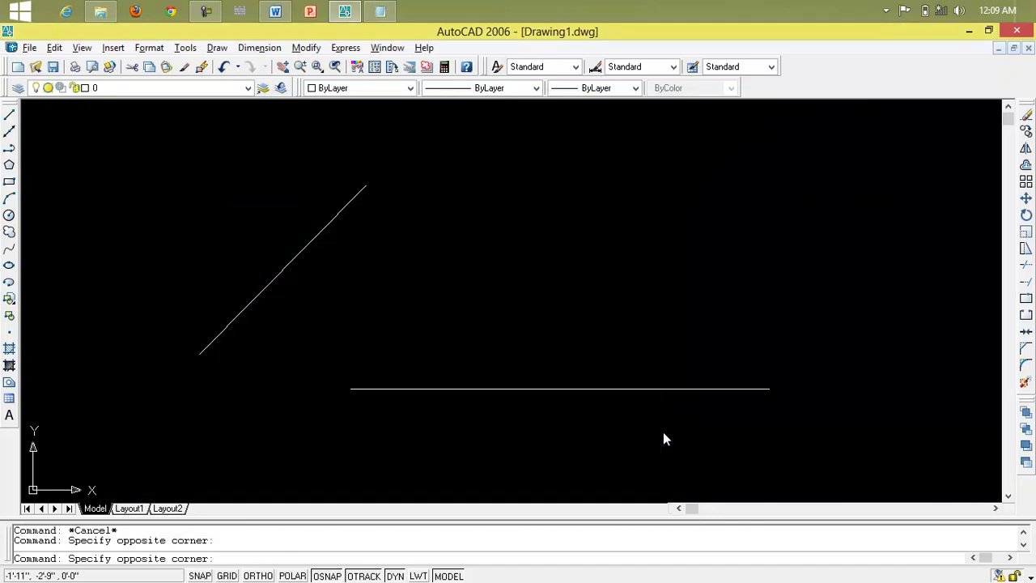
{"action": "left_click", "coordinate": [172, 283]}
{"action": "key", "text": "Delete"}
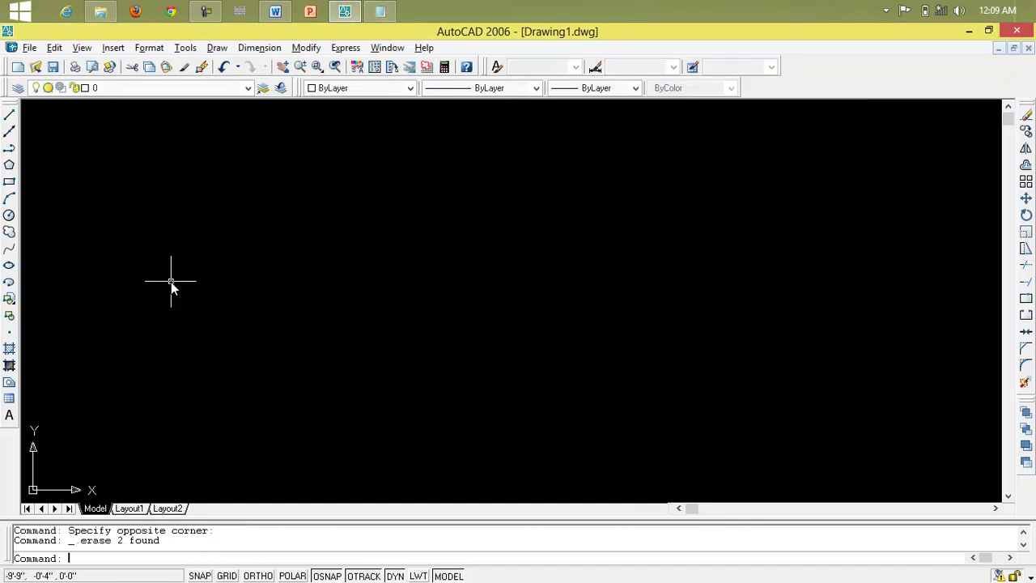
{"action": "key", "text": "Escape"}
{"action": "key", "text": "Escape"}
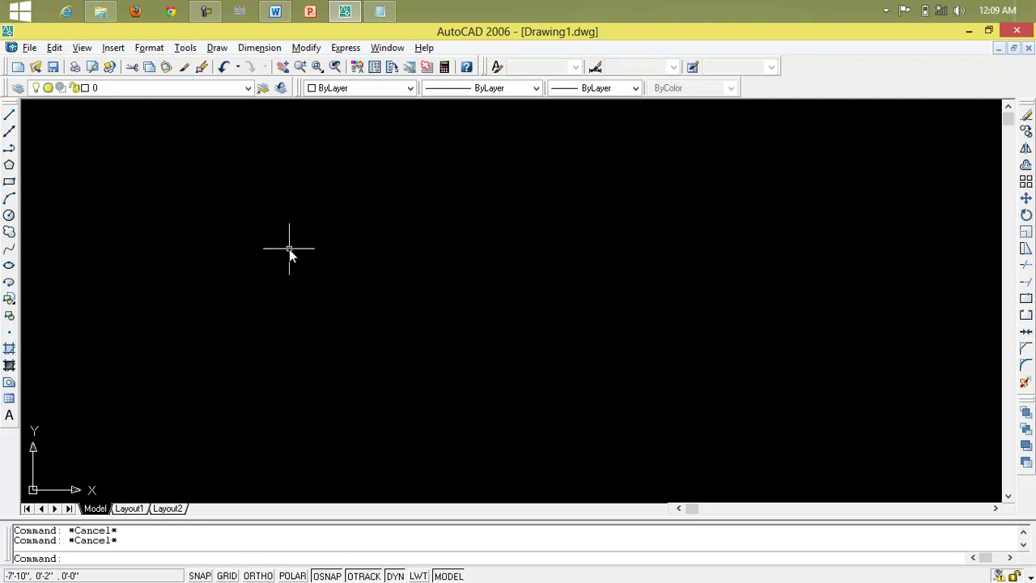
Step: Draw a line from a freely picked start point using the relative polar input @5'<45, ending after one segment
{"action": "type", "text": "l"}
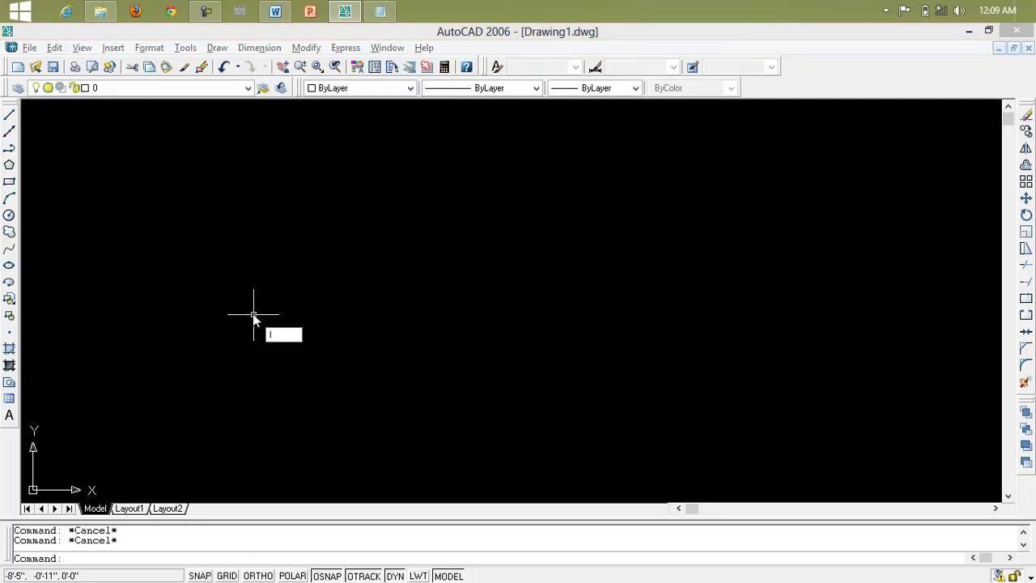
{"action": "key", "text": "Return"}
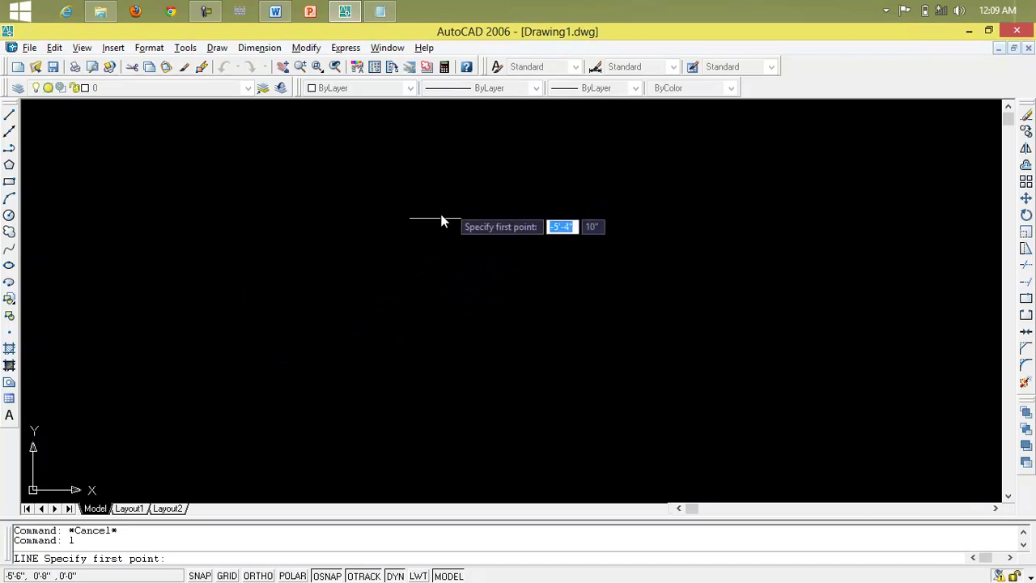
{"action": "left_click", "coordinate": [307, 335]}
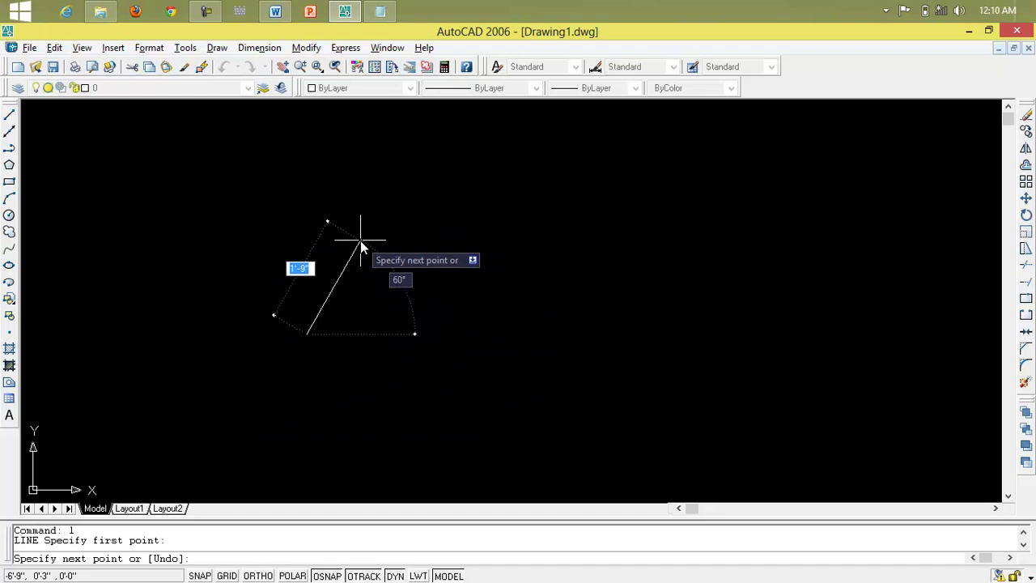
{"action": "type", "text": "@"}
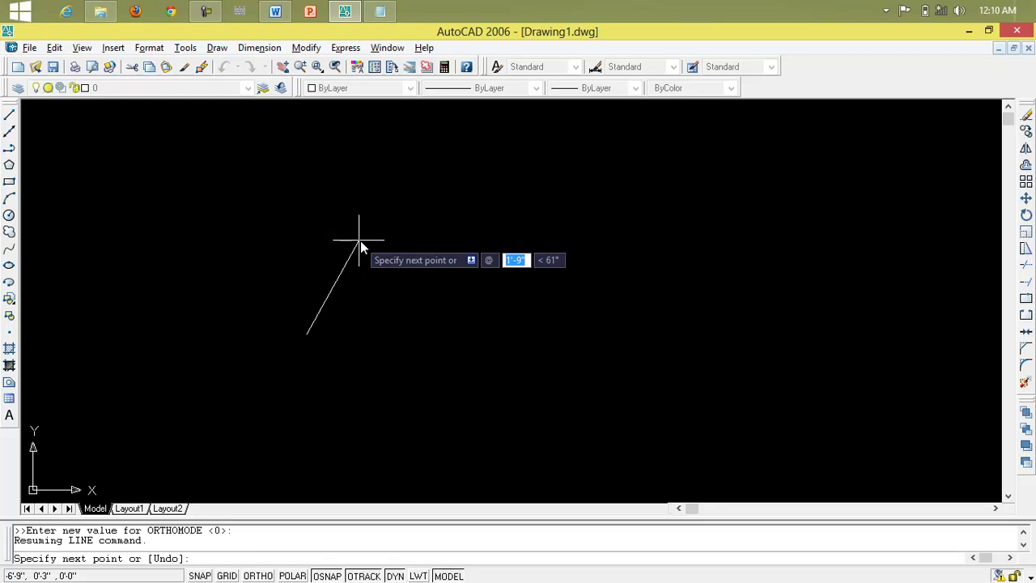
{"action": "type", "text": "5"}
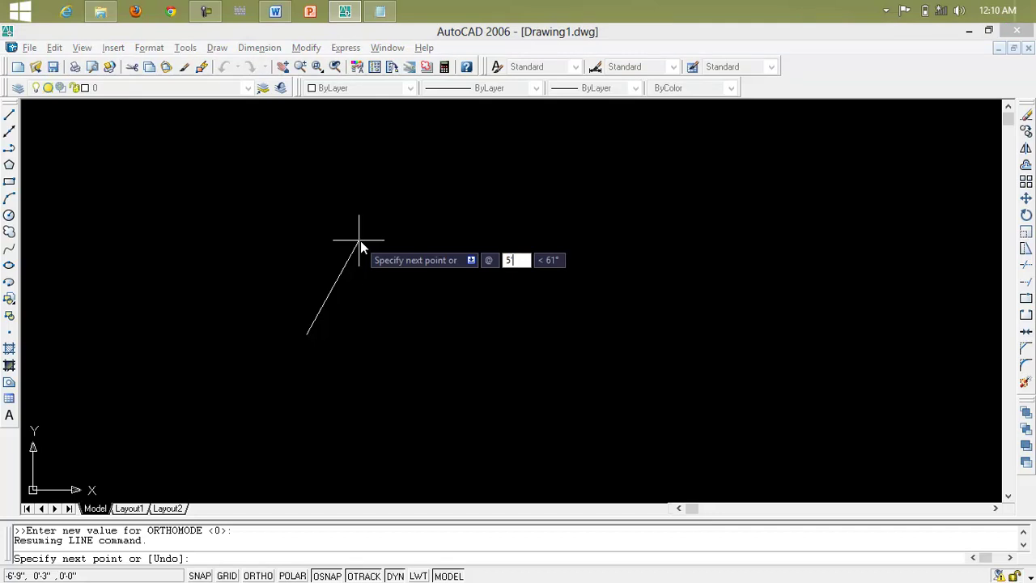
{"action": "key", "text": "Tab"}
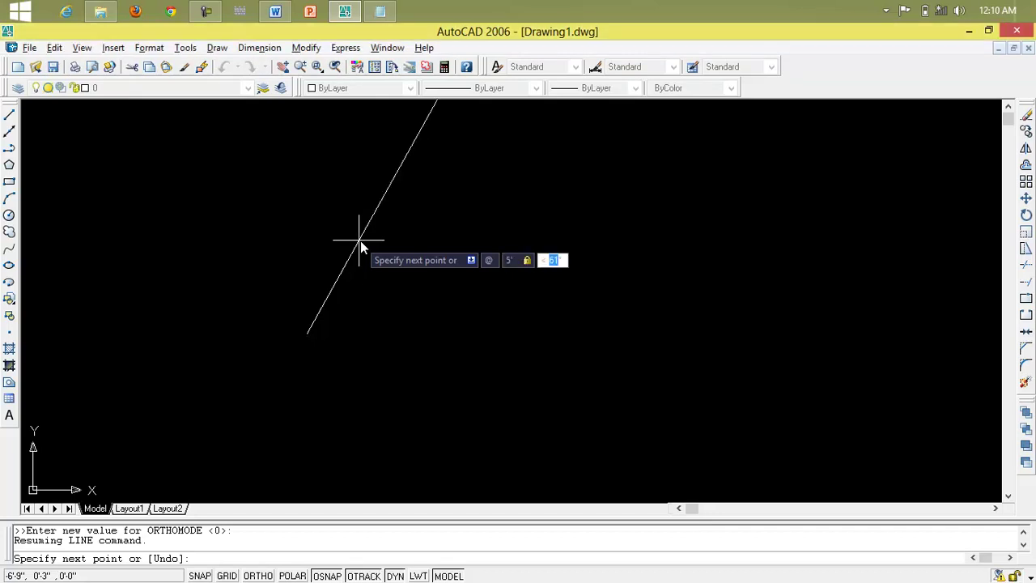
{"action": "type", "text": "45"}
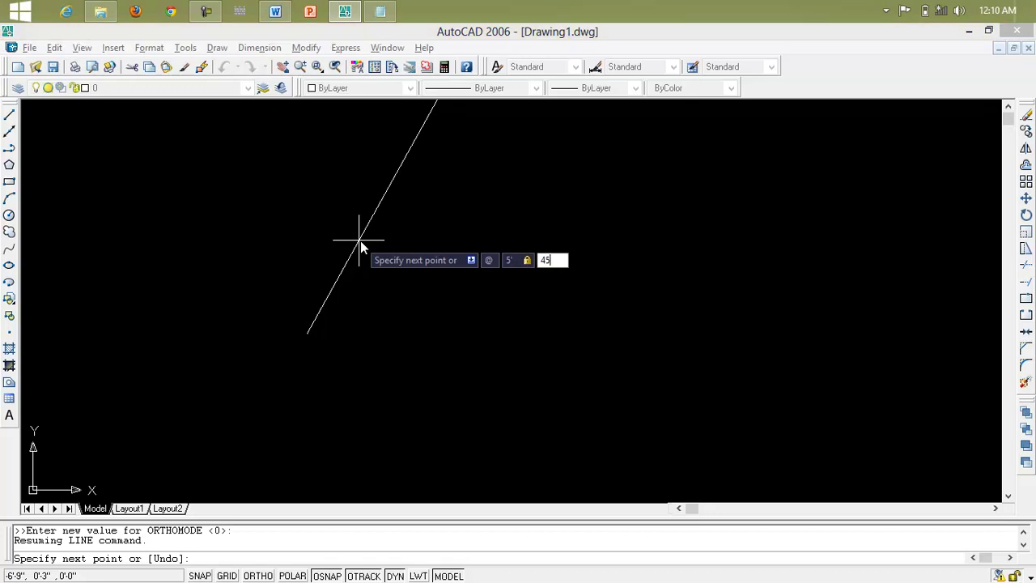
{"action": "key", "text": "Return"}
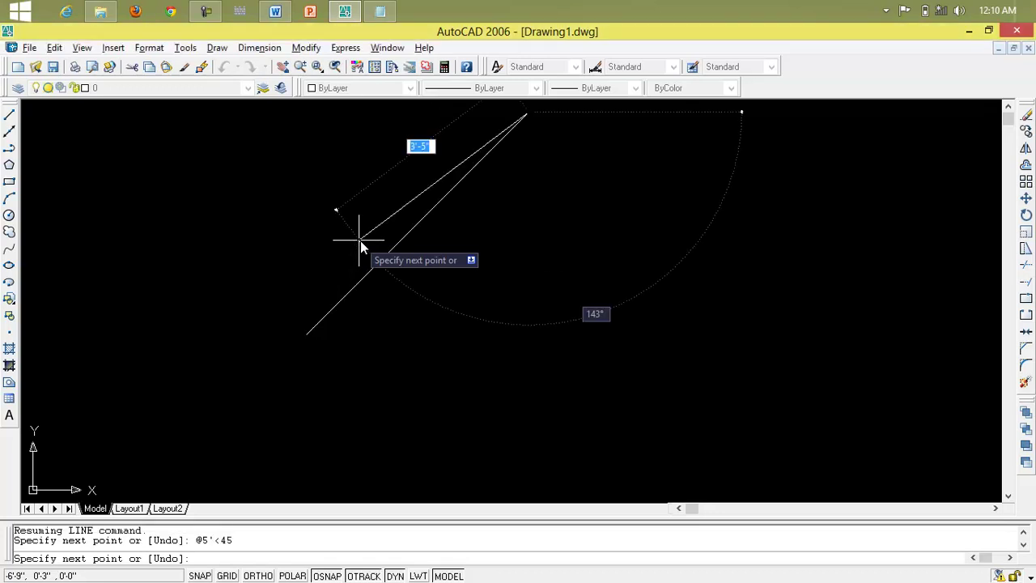
{"action": "key", "text": "Escape"}
Step: Inspect the 45° line and erase it from the drawing
{"action": "scroll", "coordinate": [415, 247], "scroll_direction": "down", "scroll_amount": 1}
{"action": "scroll", "coordinate": [416, 247], "scroll_direction": "up", "scroll_amount": 3}
{"action": "scroll", "coordinate": [415, 248], "scroll_direction": "down", "scroll_amount": 2}
{"action": "scroll", "coordinate": [414, 247], "scroll_direction": "down", "scroll_amount": 1}
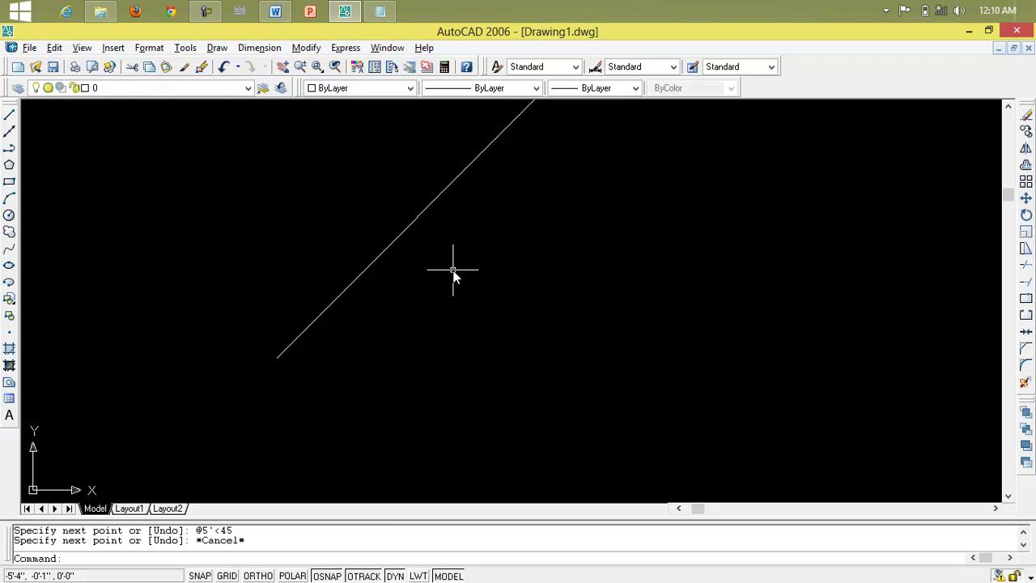
{"action": "scroll", "coordinate": [454, 275], "scroll_direction": "up", "scroll_amount": 1}
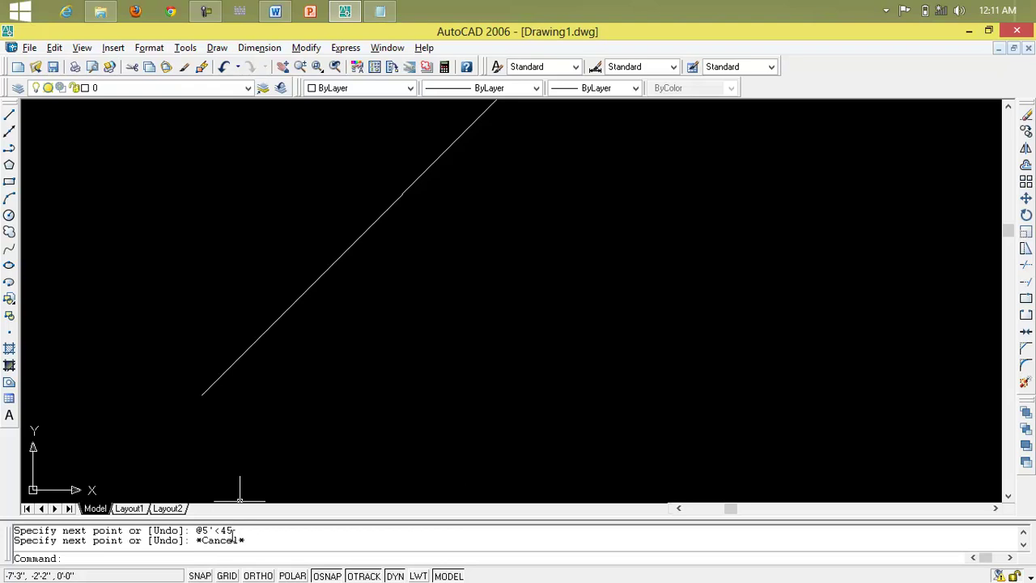
{"action": "left_click", "coordinate": [302, 295]}
{"action": "key", "text": "Delete"}
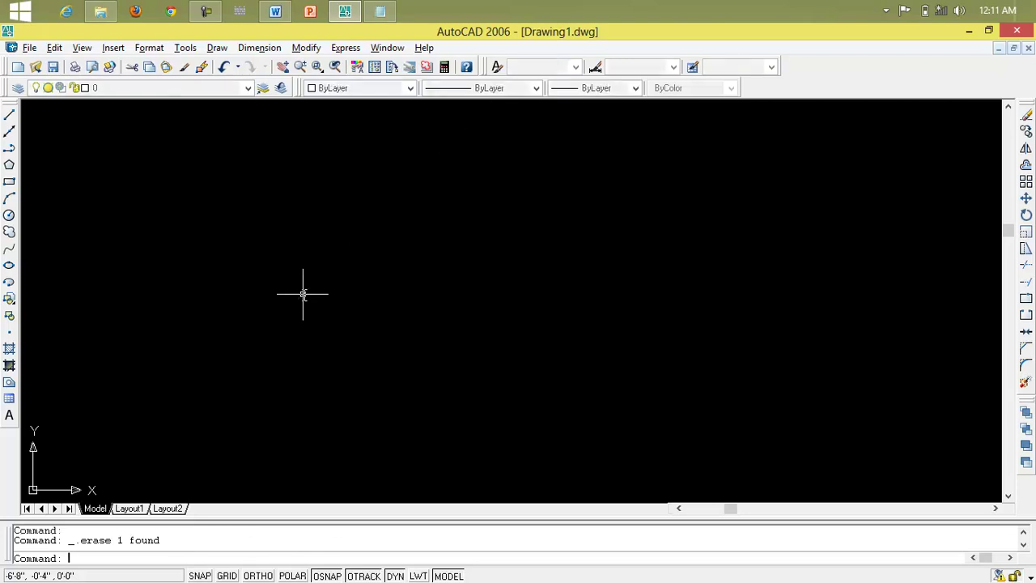
Step: Draw a freely placed horizontal line across the lower middle of the drawing area as a base line
{"action": "type", "text": "l"}
{"action": "key", "text": "Return"}
{"action": "left_click", "coordinate": [227, 338]}
{"action": "left_click", "coordinate": [640, 339]}
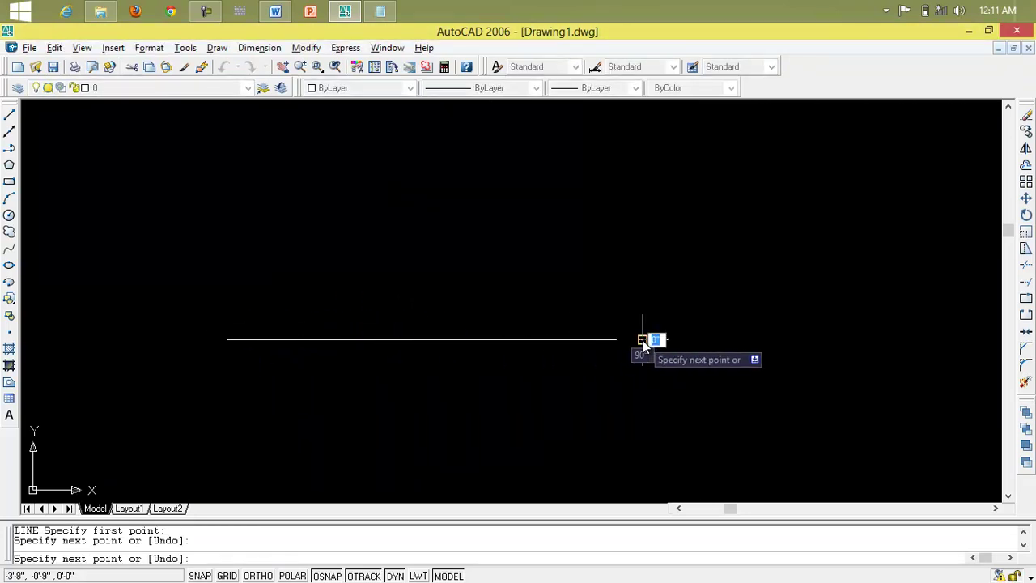
{"action": "key", "text": "Escape"}
{"action": "key", "text": "Escape"}
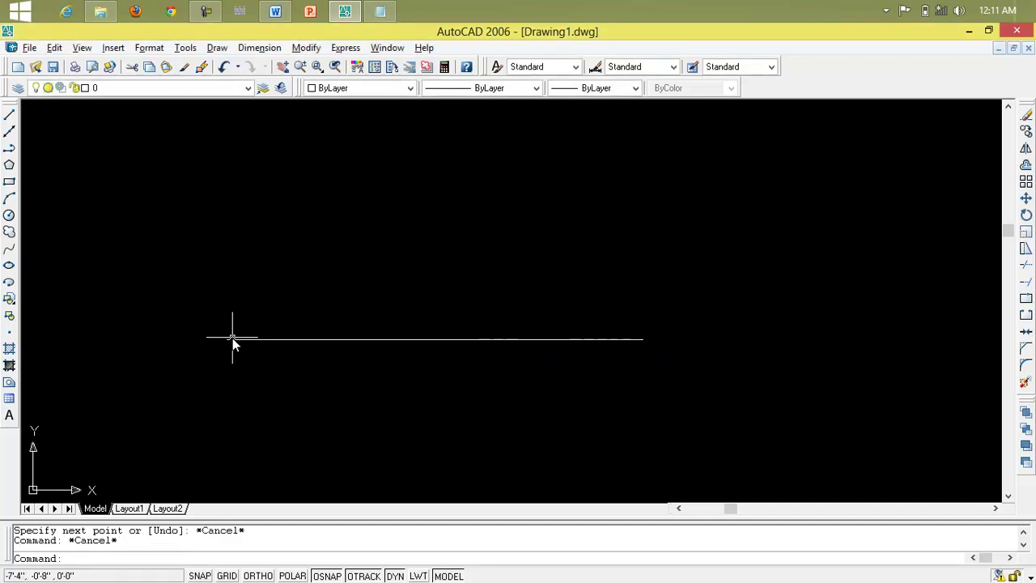
Step: Draw an angled line from the horizontal line's left endpoint using the relative polar input @5'<47
{"action": "type", "text": "l"}
{"action": "key", "text": "Return"}
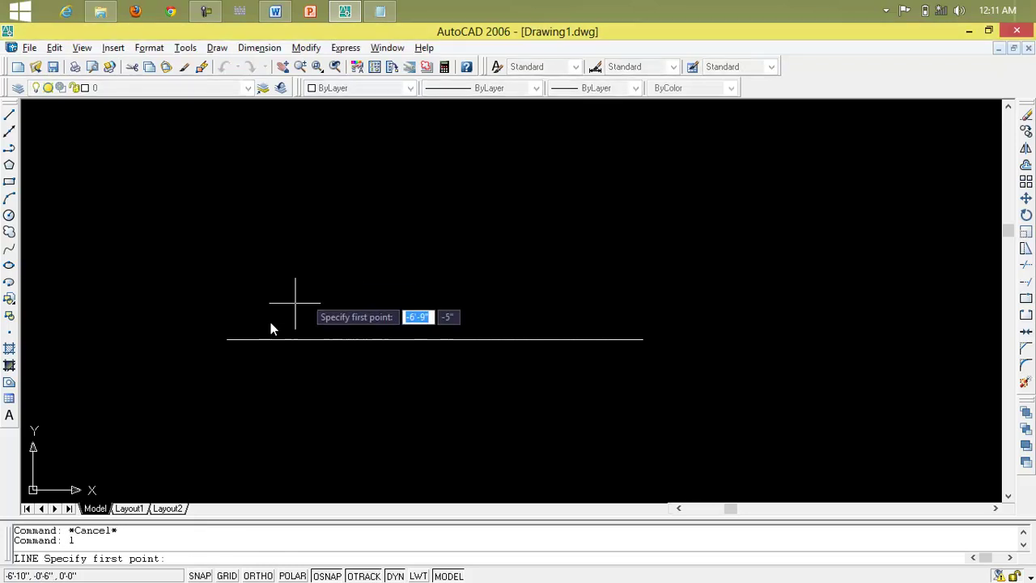
{"action": "left_click", "coordinate": [226, 338]}
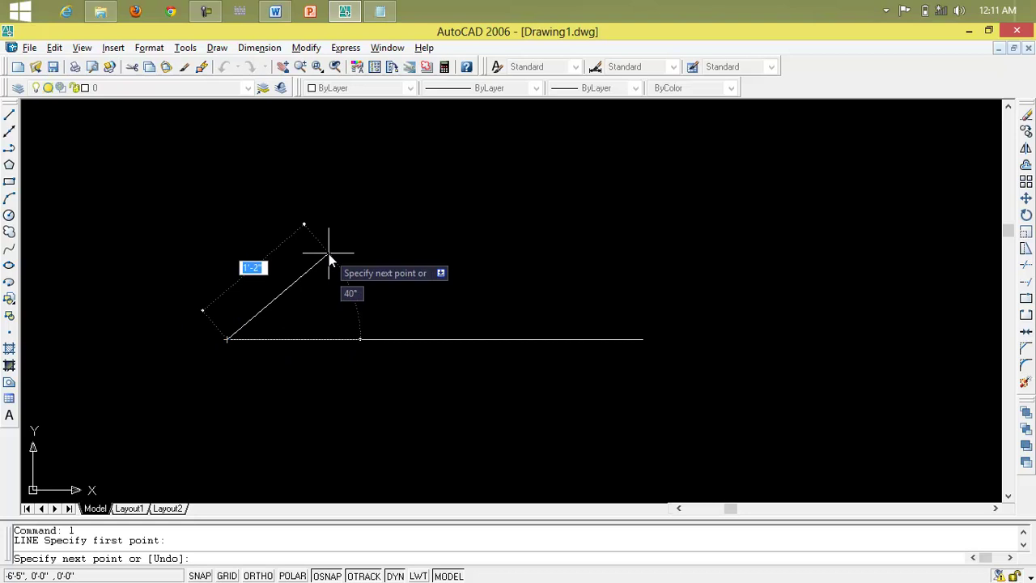
{"action": "type", "text": "@"}
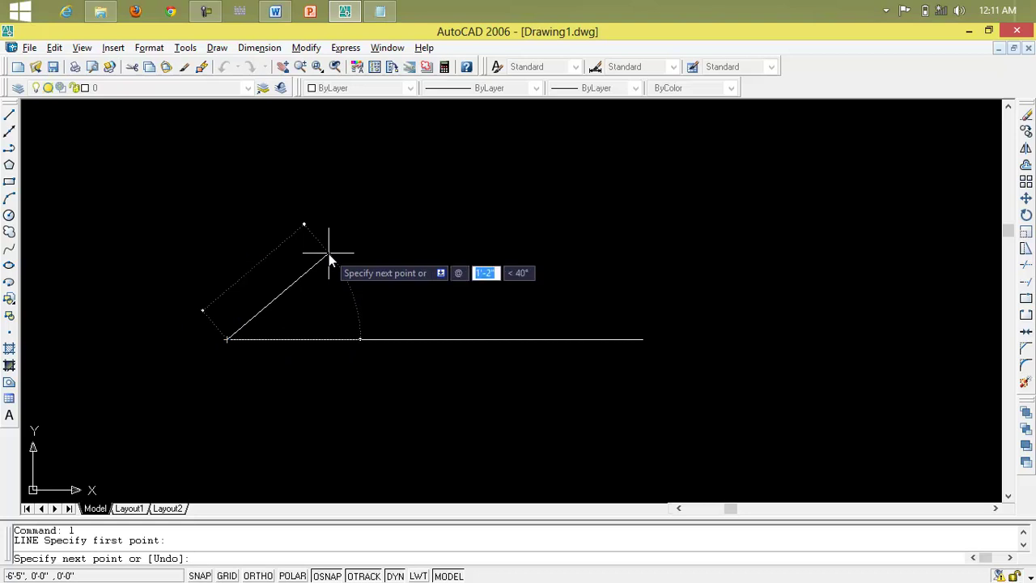
{"action": "type", "text": "5"}
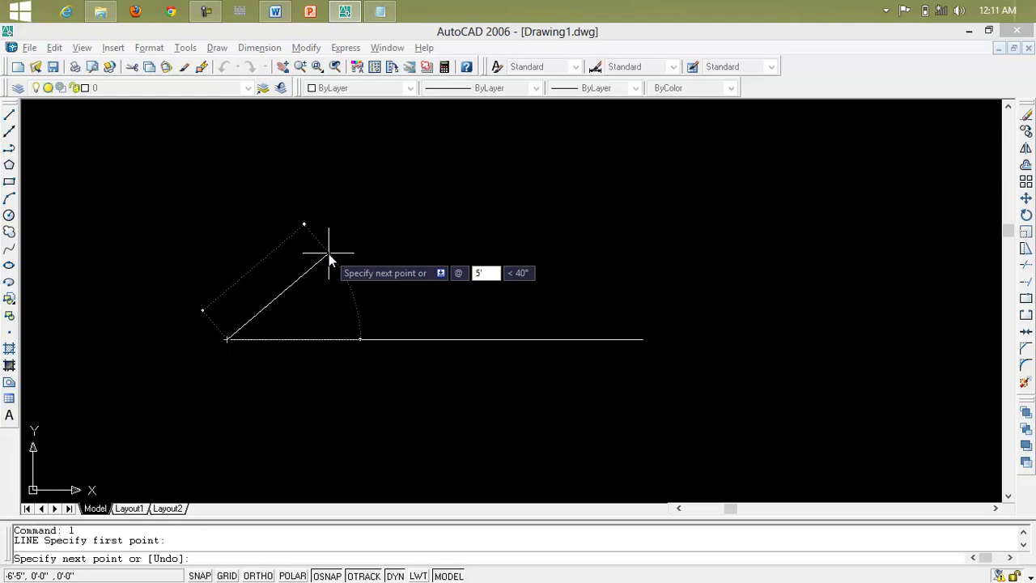
{"action": "key", "text": "Tab"}
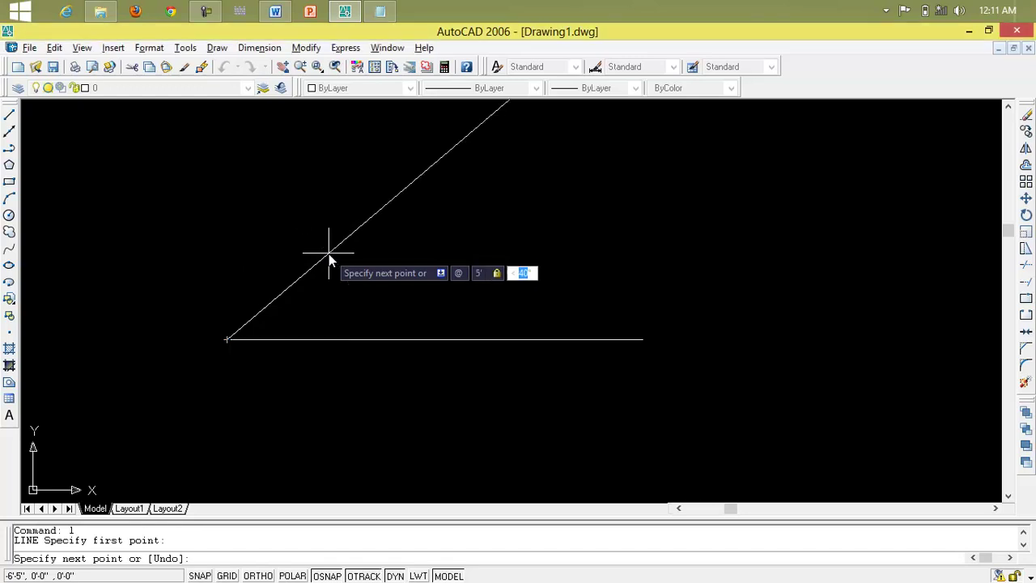
{"action": "type", "text": "4"}
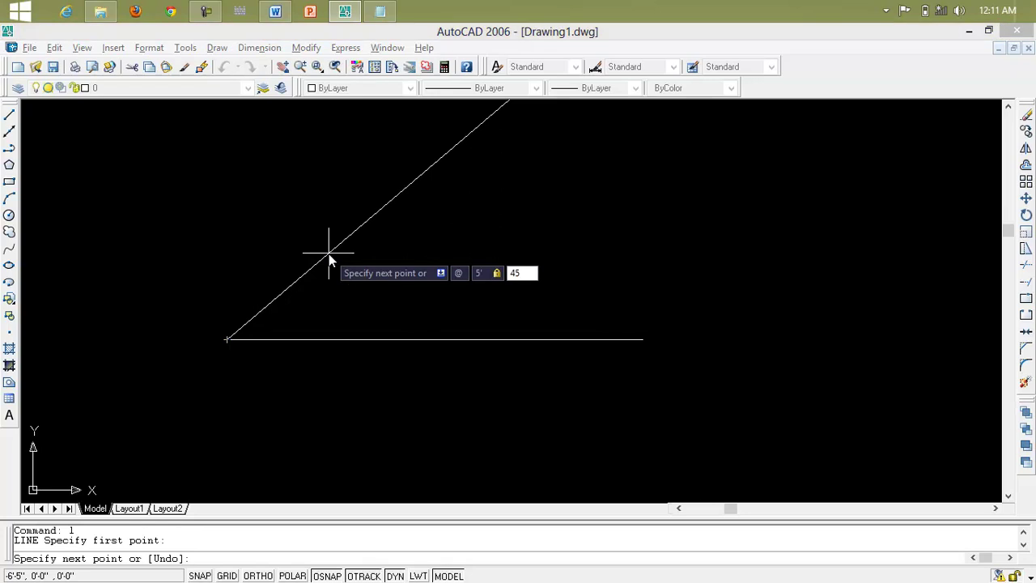
{"action": "type", "text": "7"}
{"action": "key", "text": "Return"}
{"action": "key", "text": "Escape"}
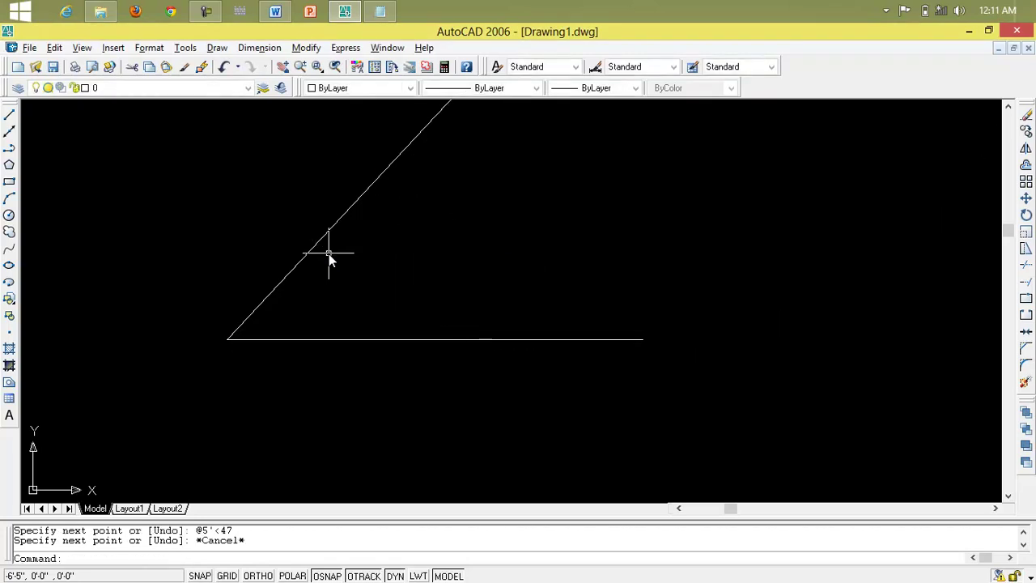
Step: Select both the angled line and the horizontal base line and erase them
{"action": "scroll", "coordinate": [314, 276], "scroll_direction": "down", "scroll_amount": 1}
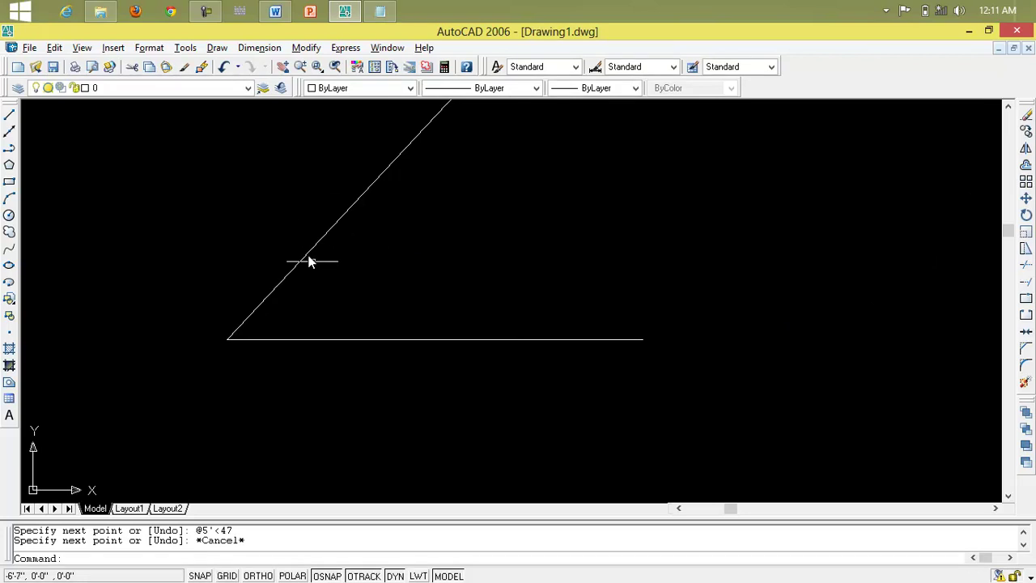
{"action": "left_click", "coordinate": [151, 217]}
{"action": "left_click", "coordinate": [513, 399]}
{"action": "left_click", "coordinate": [610, 396]}
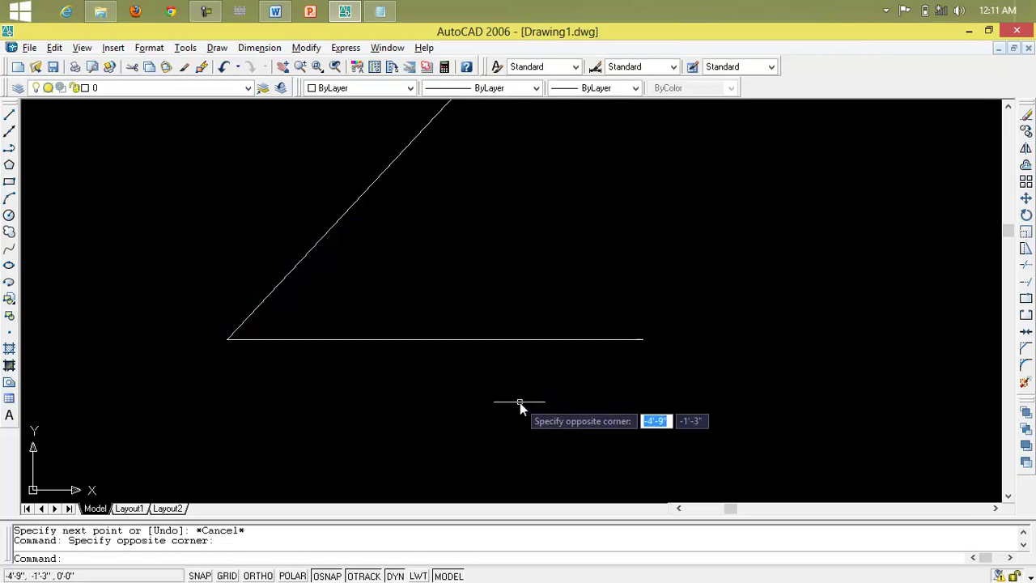
{"action": "left_click", "coordinate": [161, 183]}
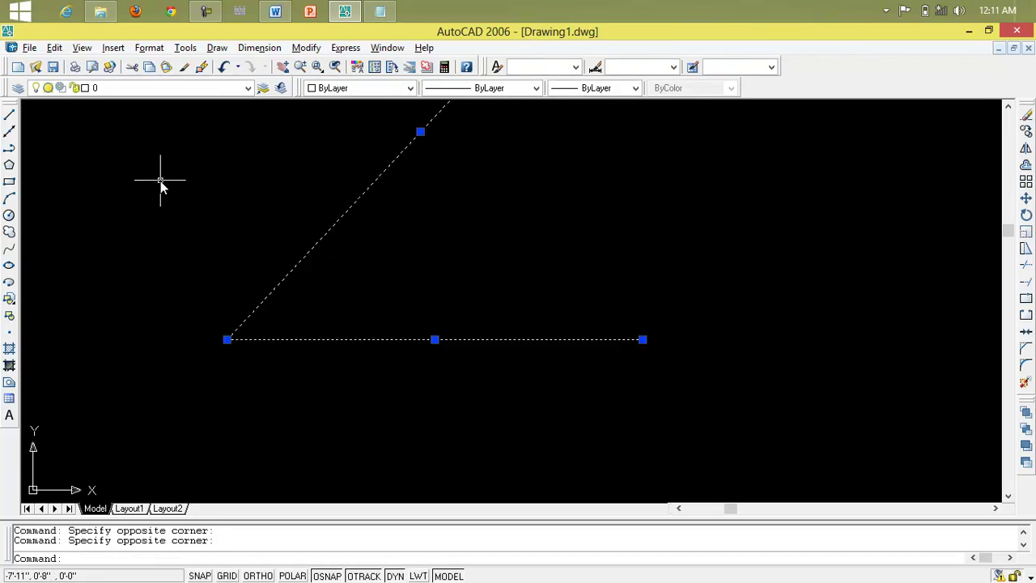
{"action": "key", "text": "Delete"}
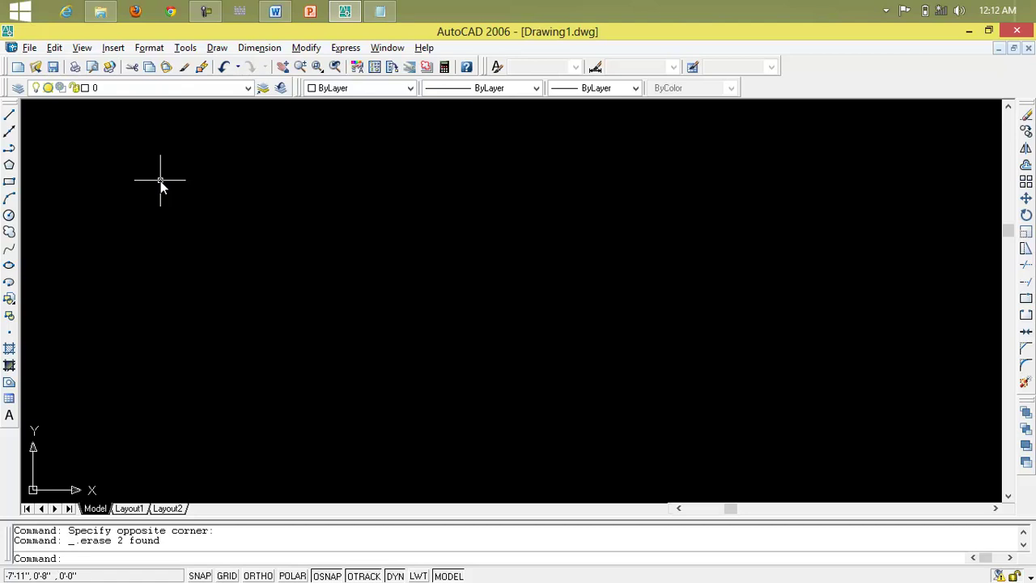
Step: Minimize the AutoCAD and Notepad windows and close the Lesson 06 document in Word
{"action": "left_click", "coordinate": [969, 30]}
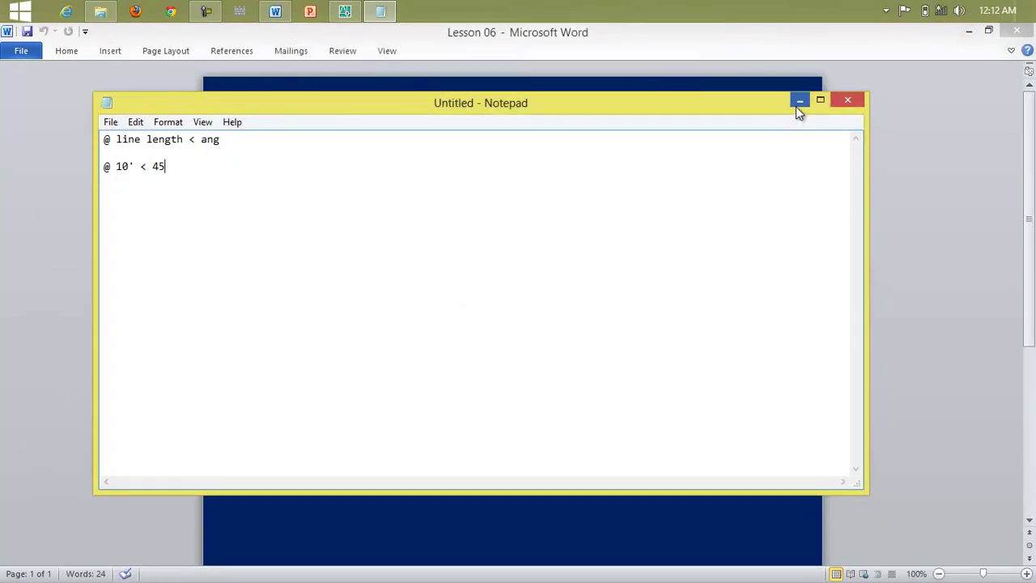
{"action": "left_click", "coordinate": [798, 103]}
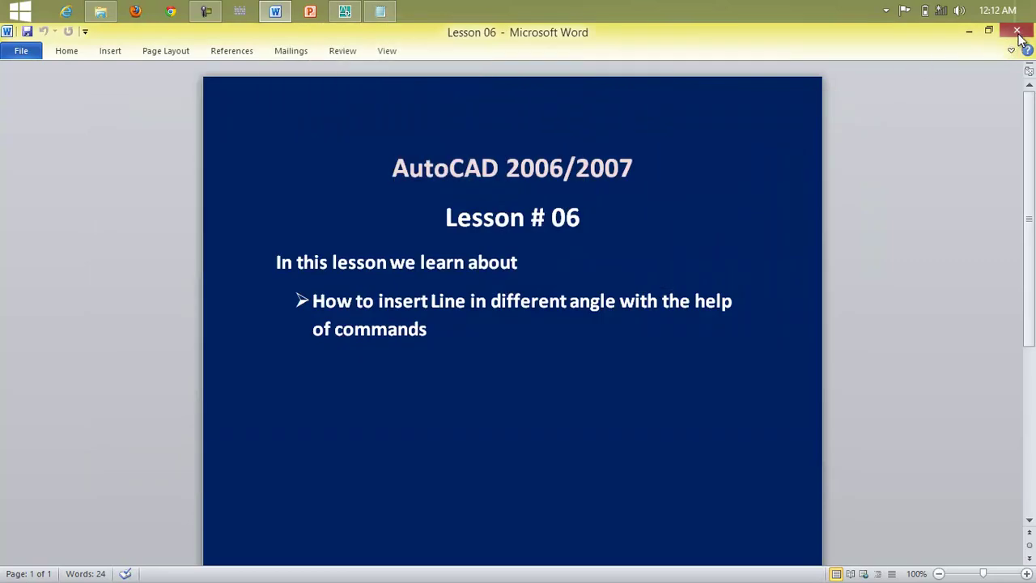
{"action": "left_click", "coordinate": [1018, 32]}
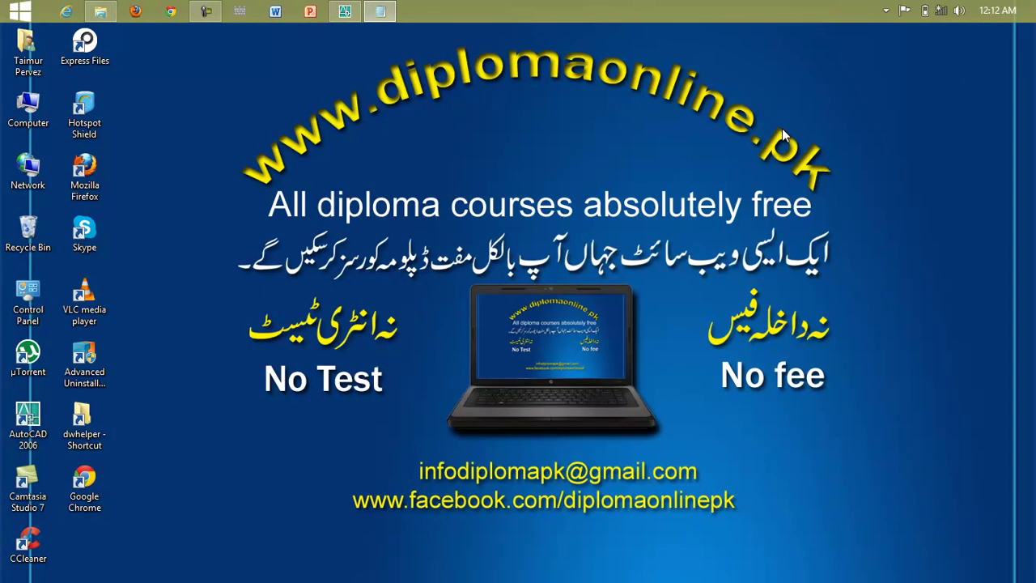